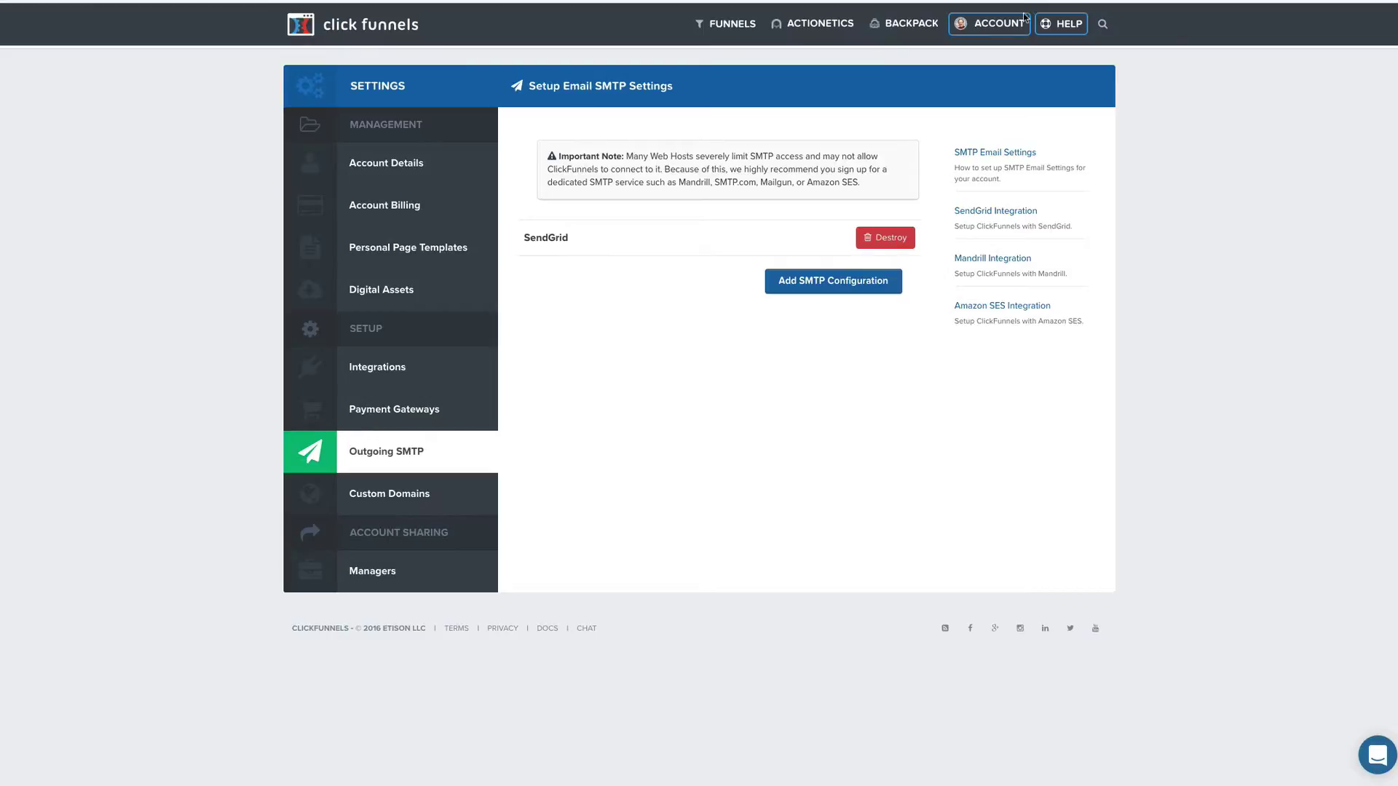
click(1011, 31)
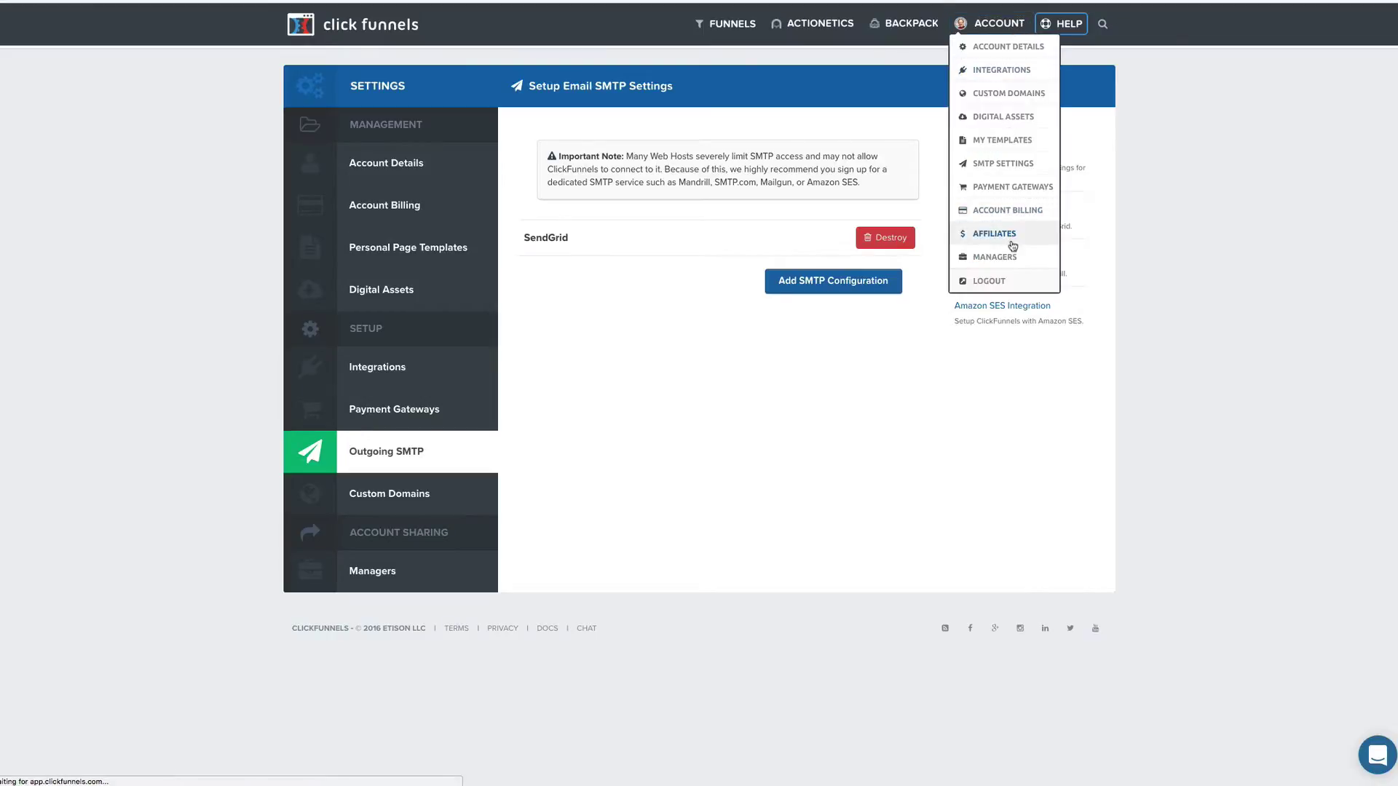
click(1001, 165)
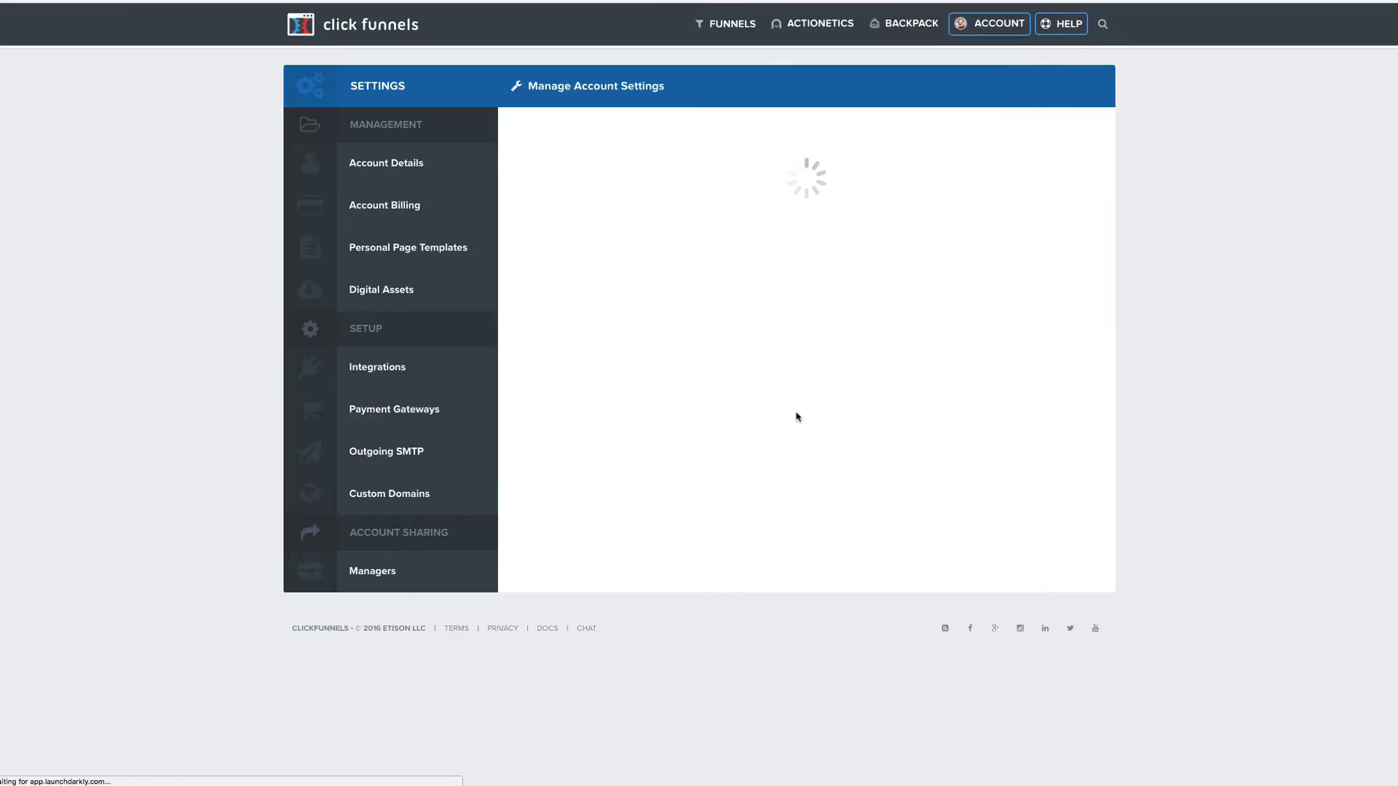
click(436, 448)
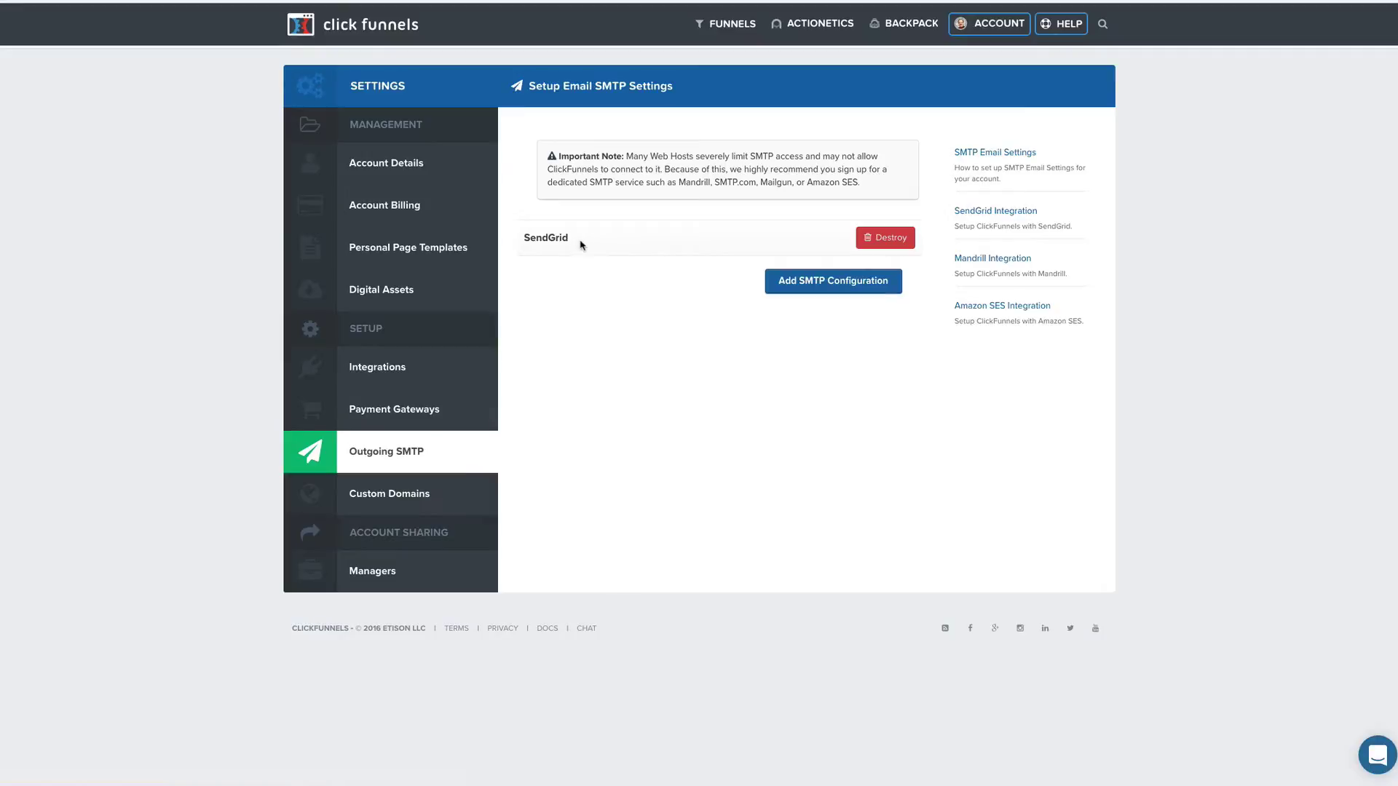
Inspect the SendGrid SMTP integration's server field (smtp.sendgrid.net), then close the editor without changes.
click(560, 241)
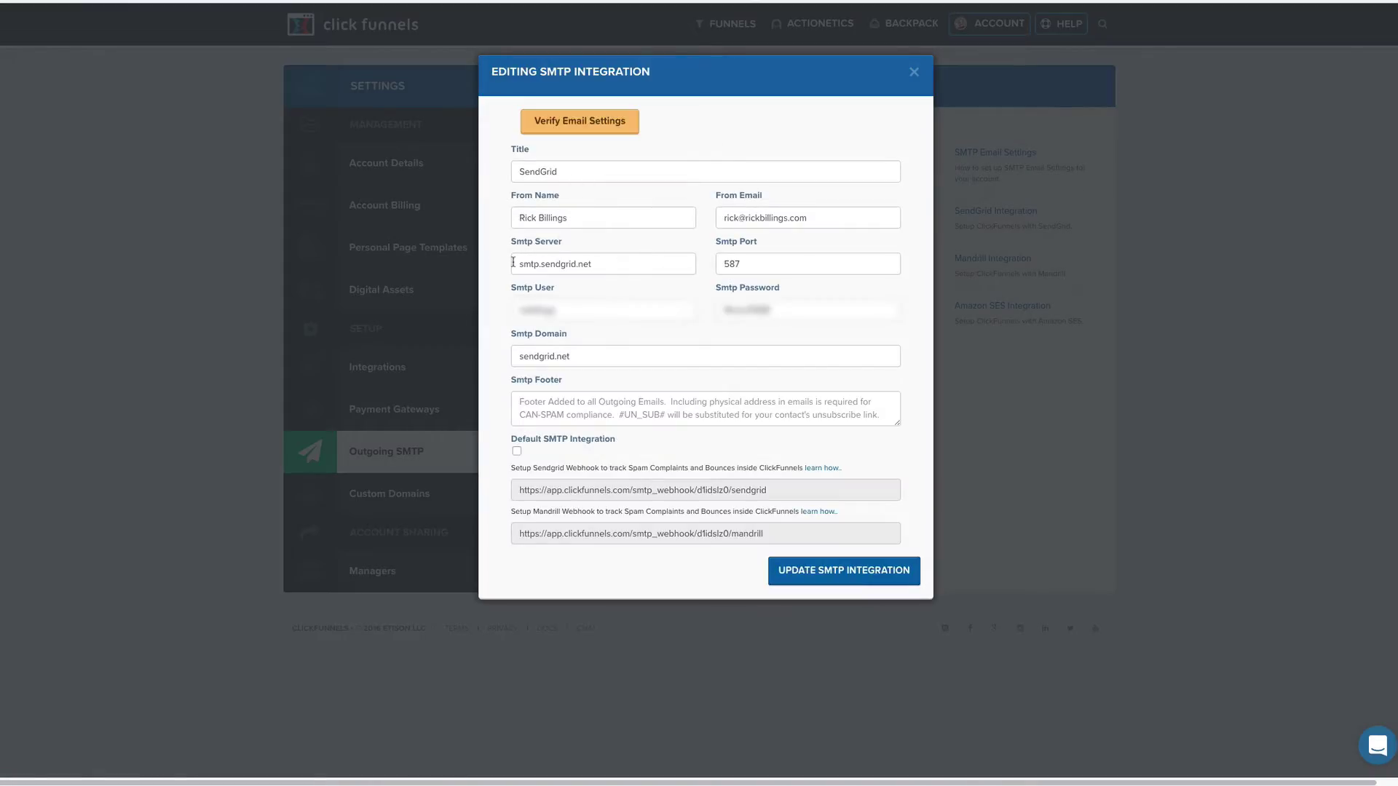
drag(513, 262, 623, 265)
click(622, 265)
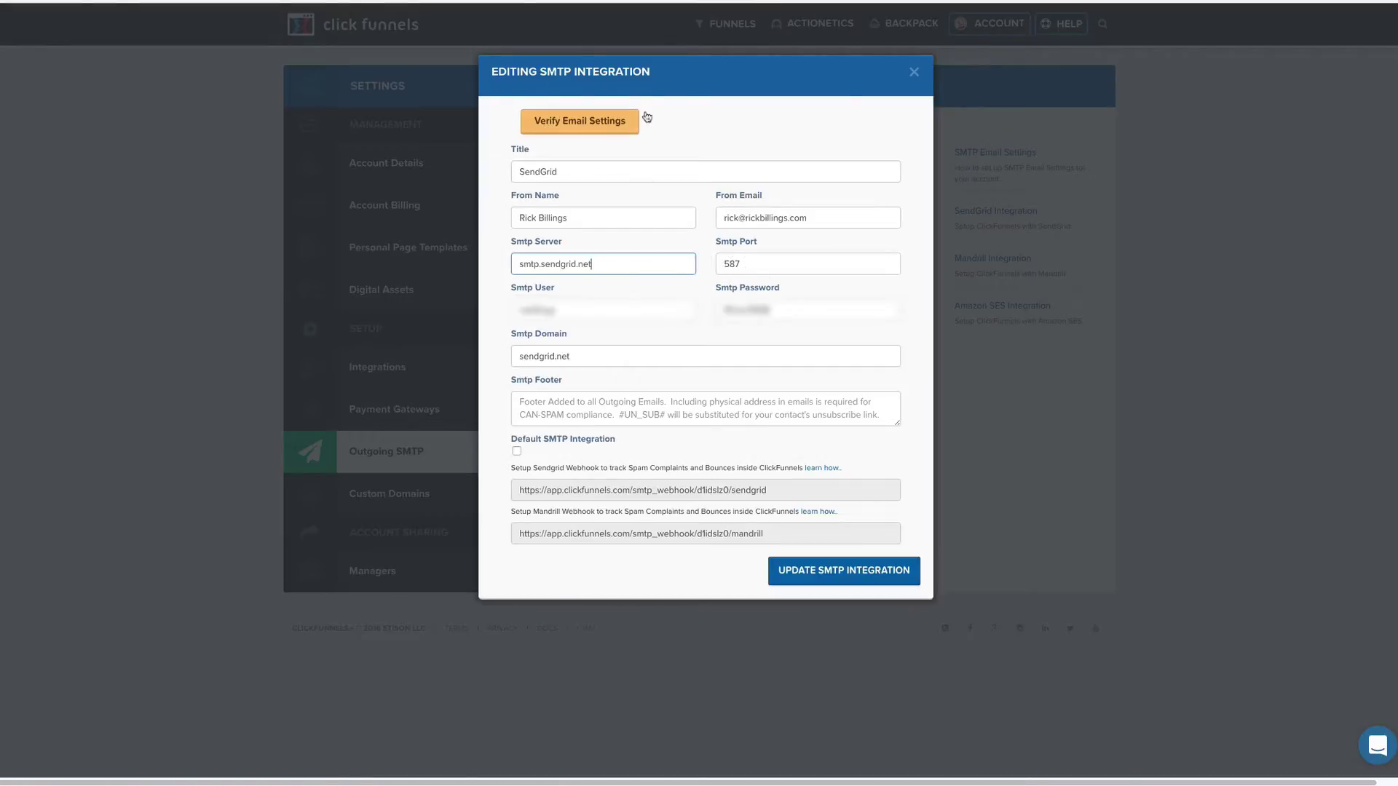
click(914, 74)
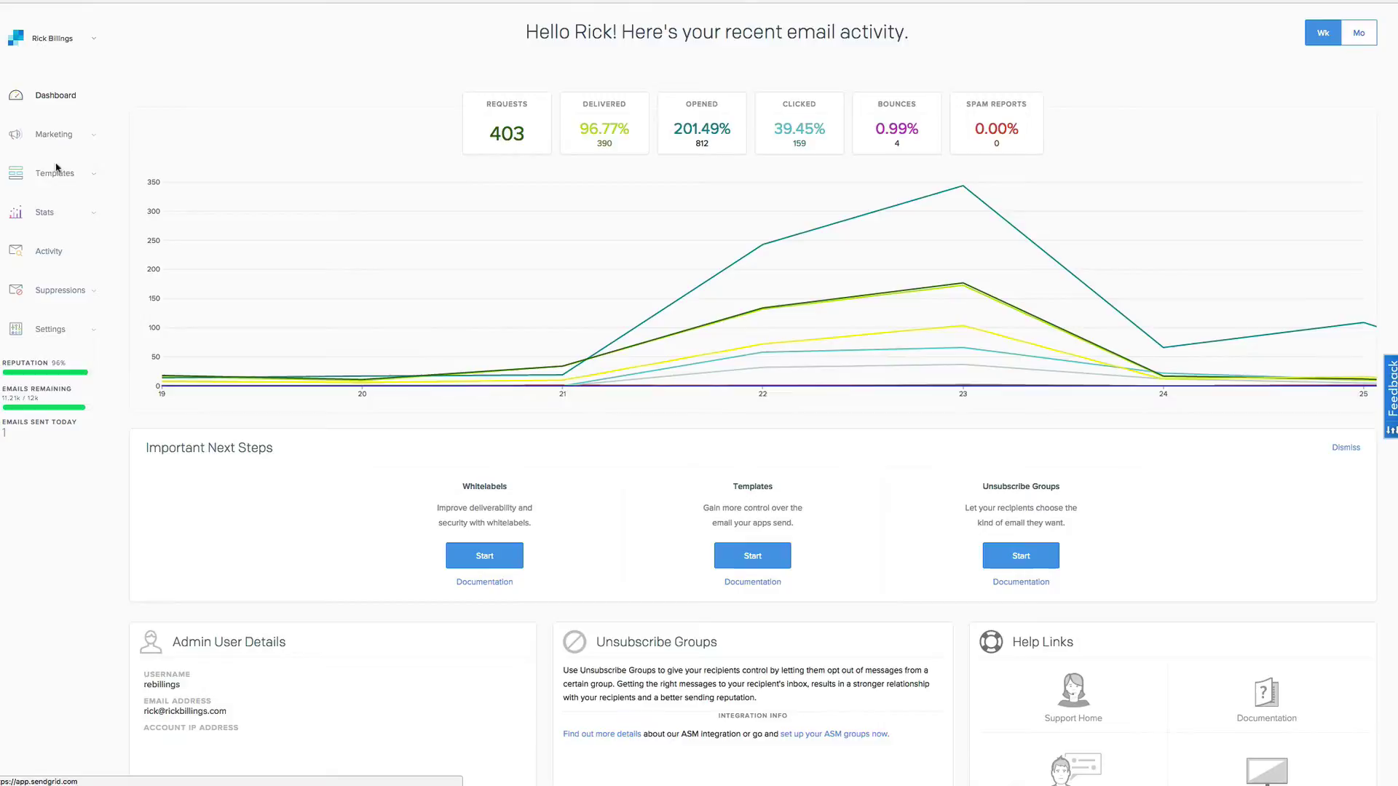
Browse SendGrid's Activity feed of sent emails.
click(54, 251)
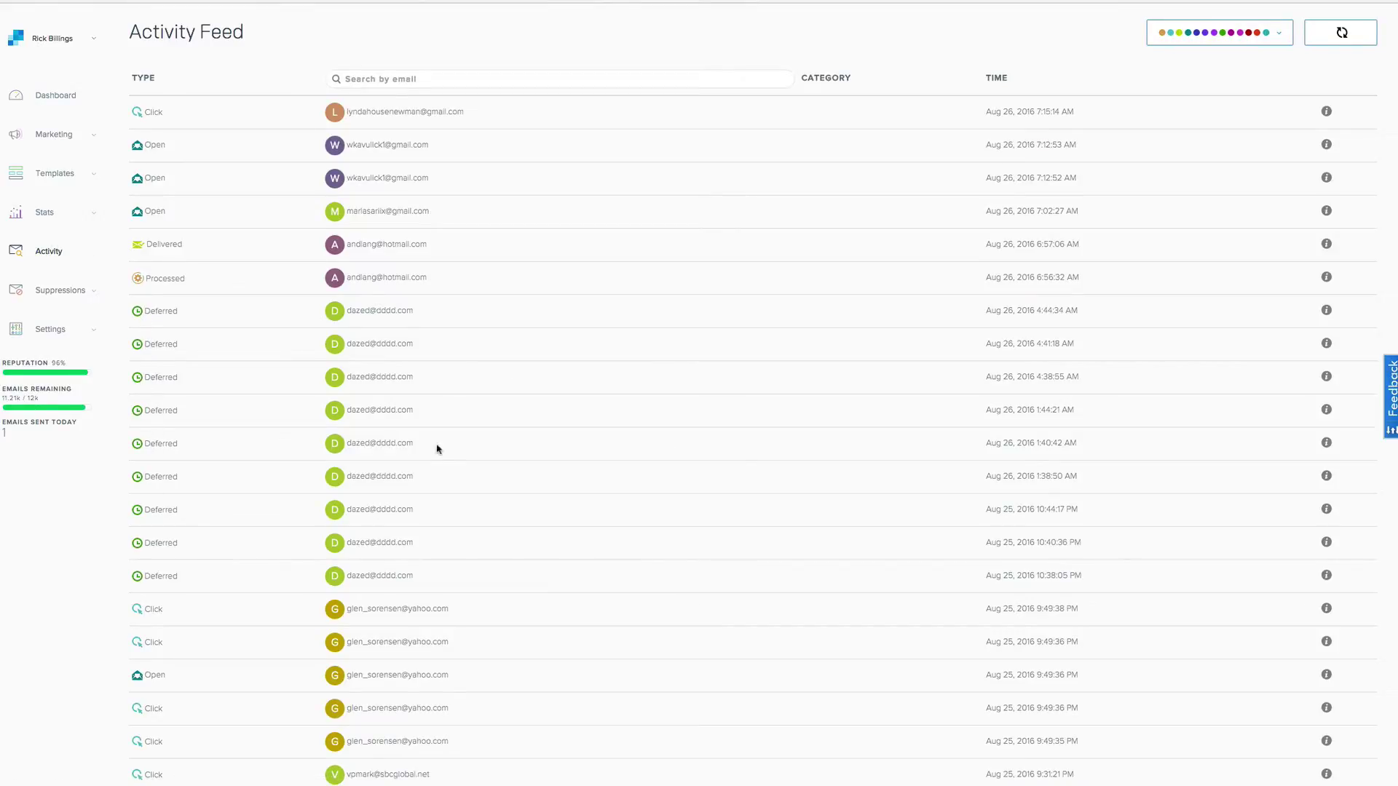
scroll(460, 383, down, 20)
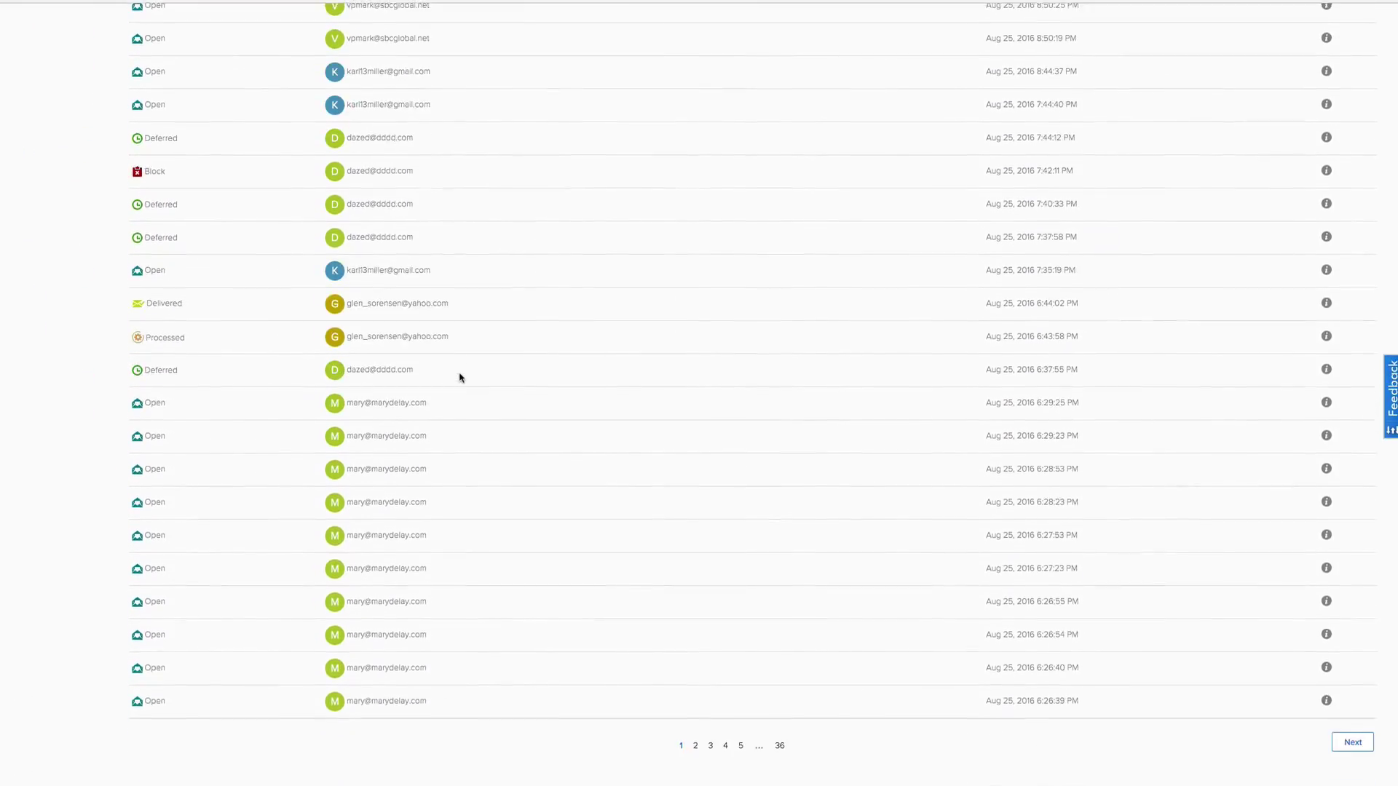
scroll(460, 378, up, 20)
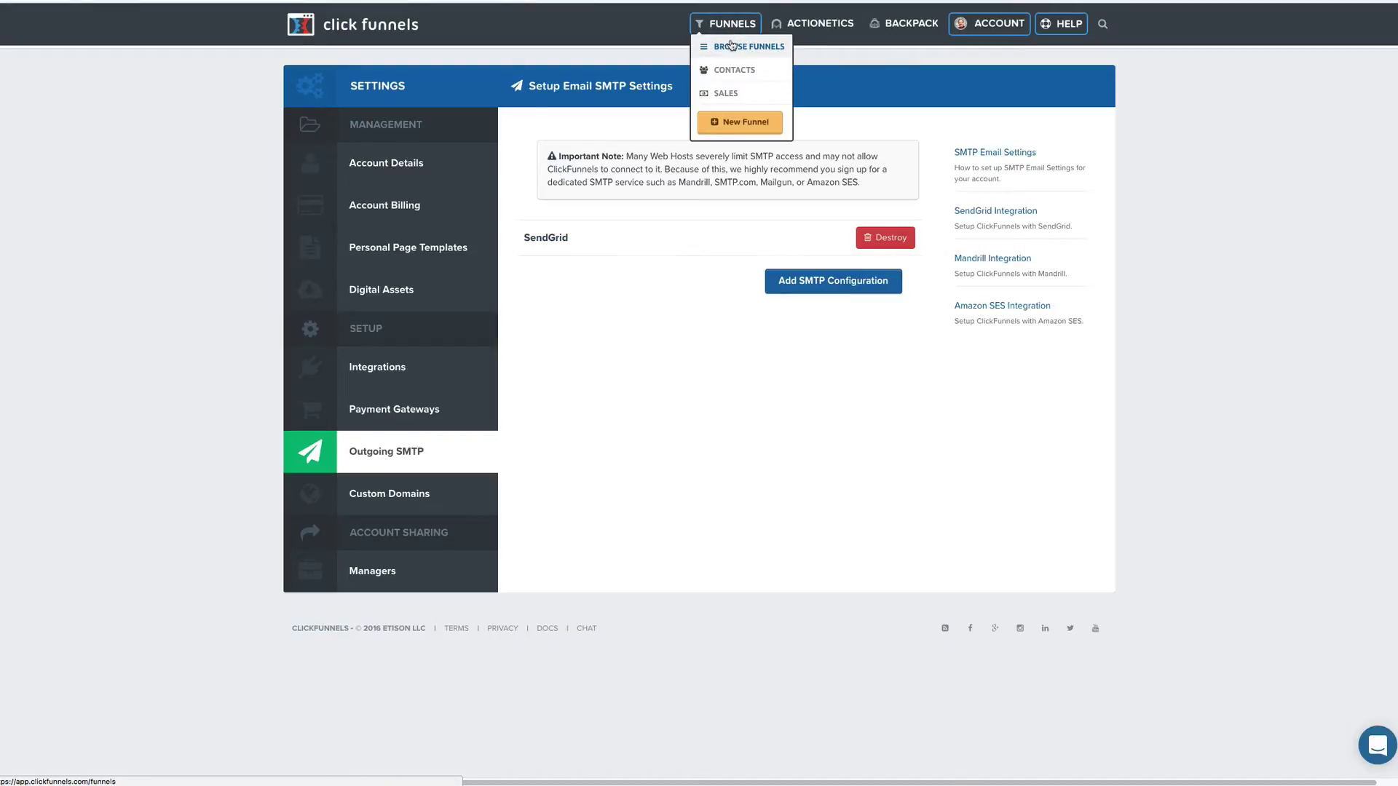
Open the Jouve Skin System funnel's Order Form step and review its order page in the editor.
click(732, 46)
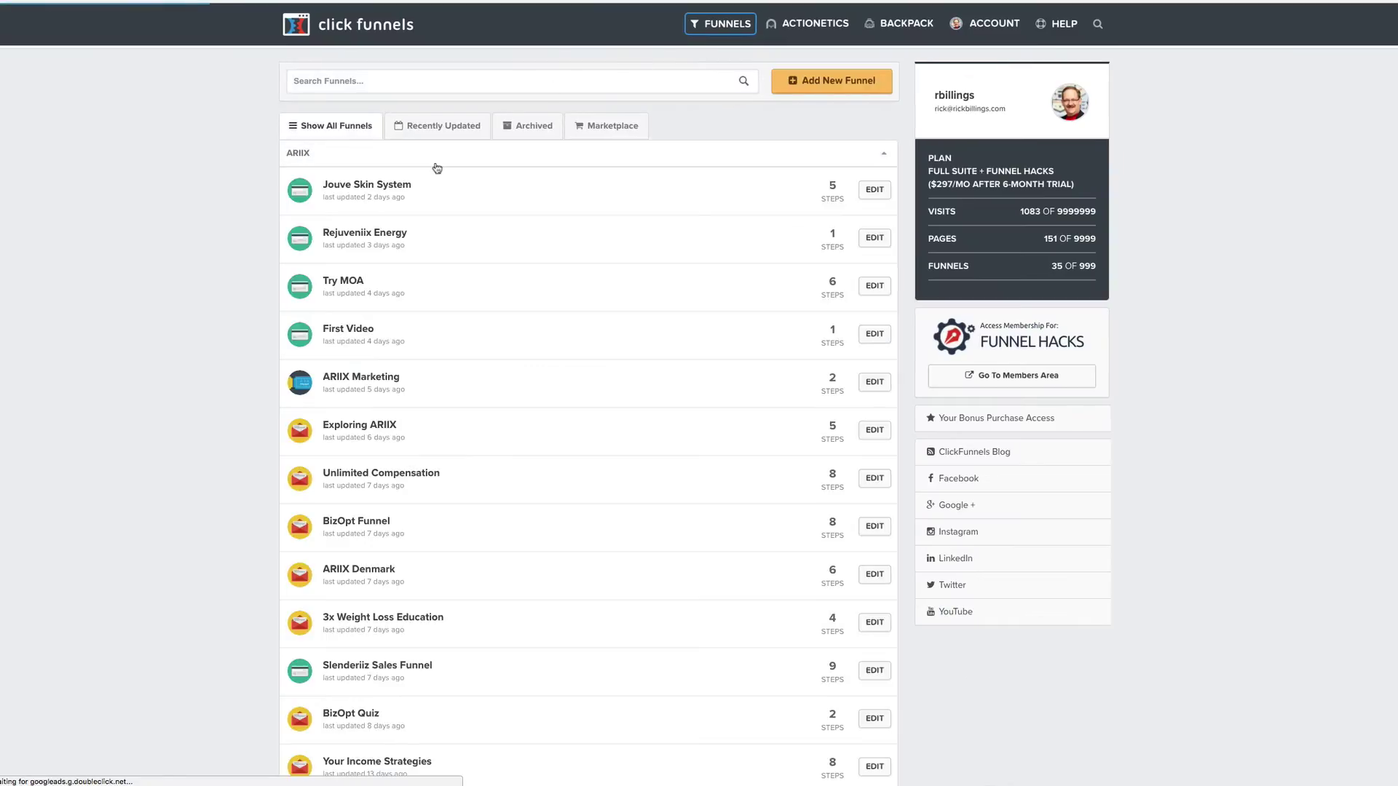
click(391, 186)
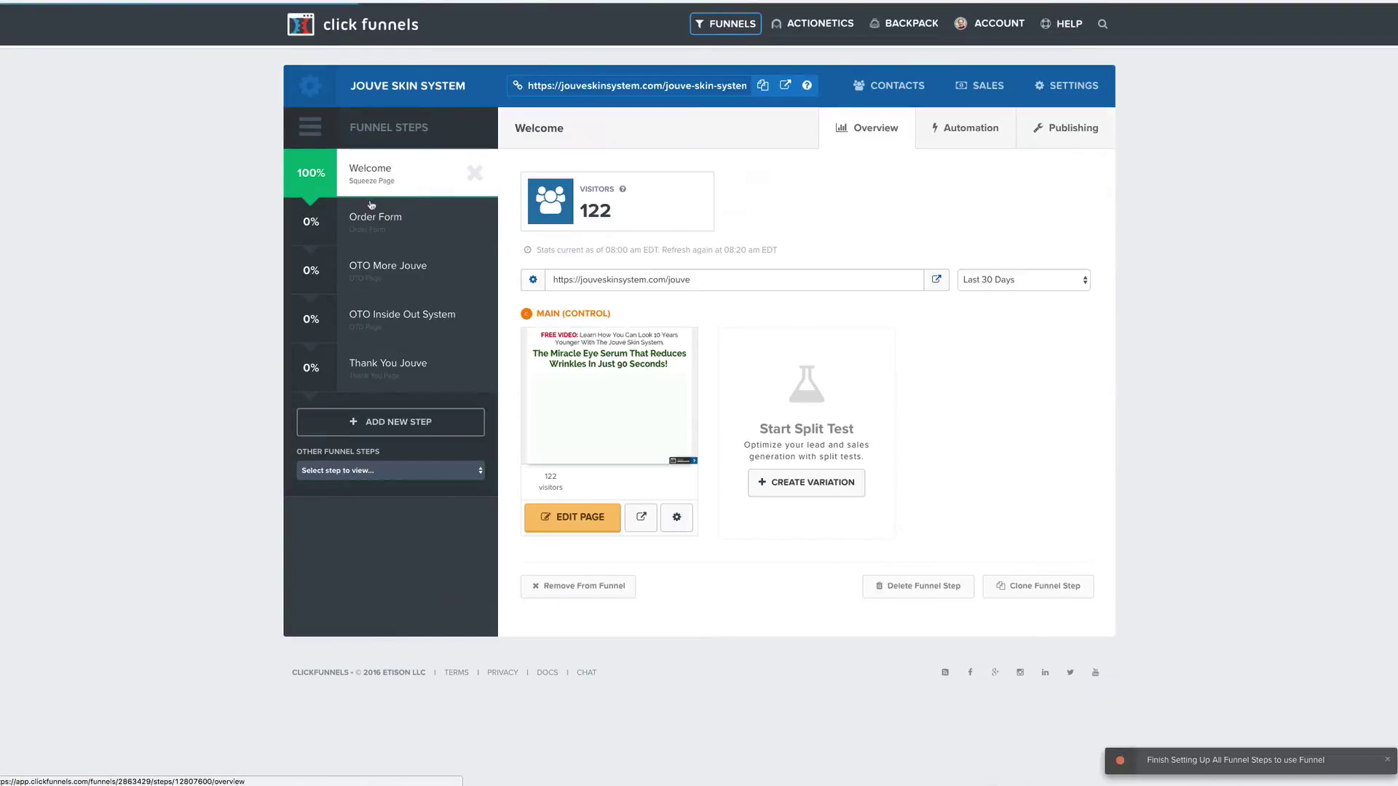
click(424, 226)
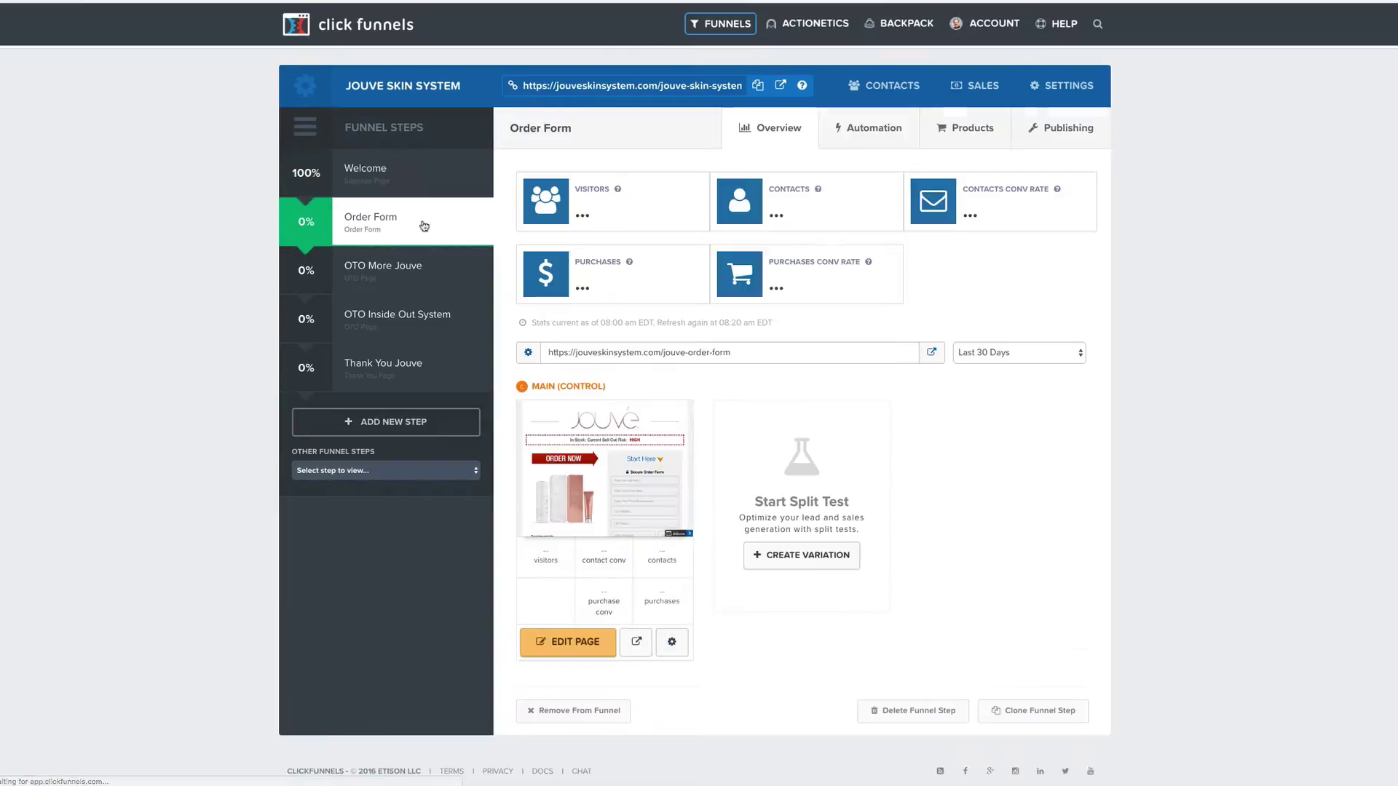
click(574, 645)
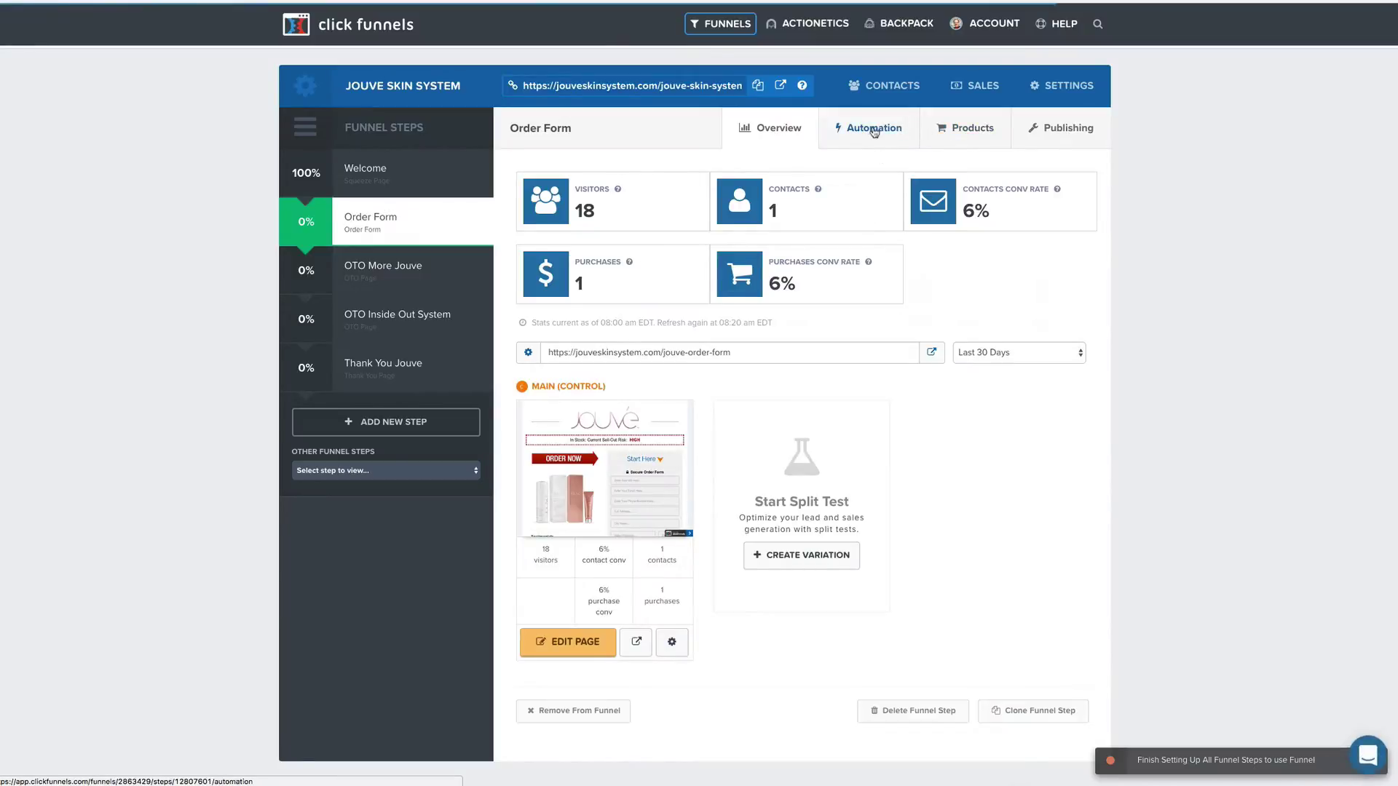
Add a new Order Form automation action with Email Notification as the action to do.
click(867, 131)
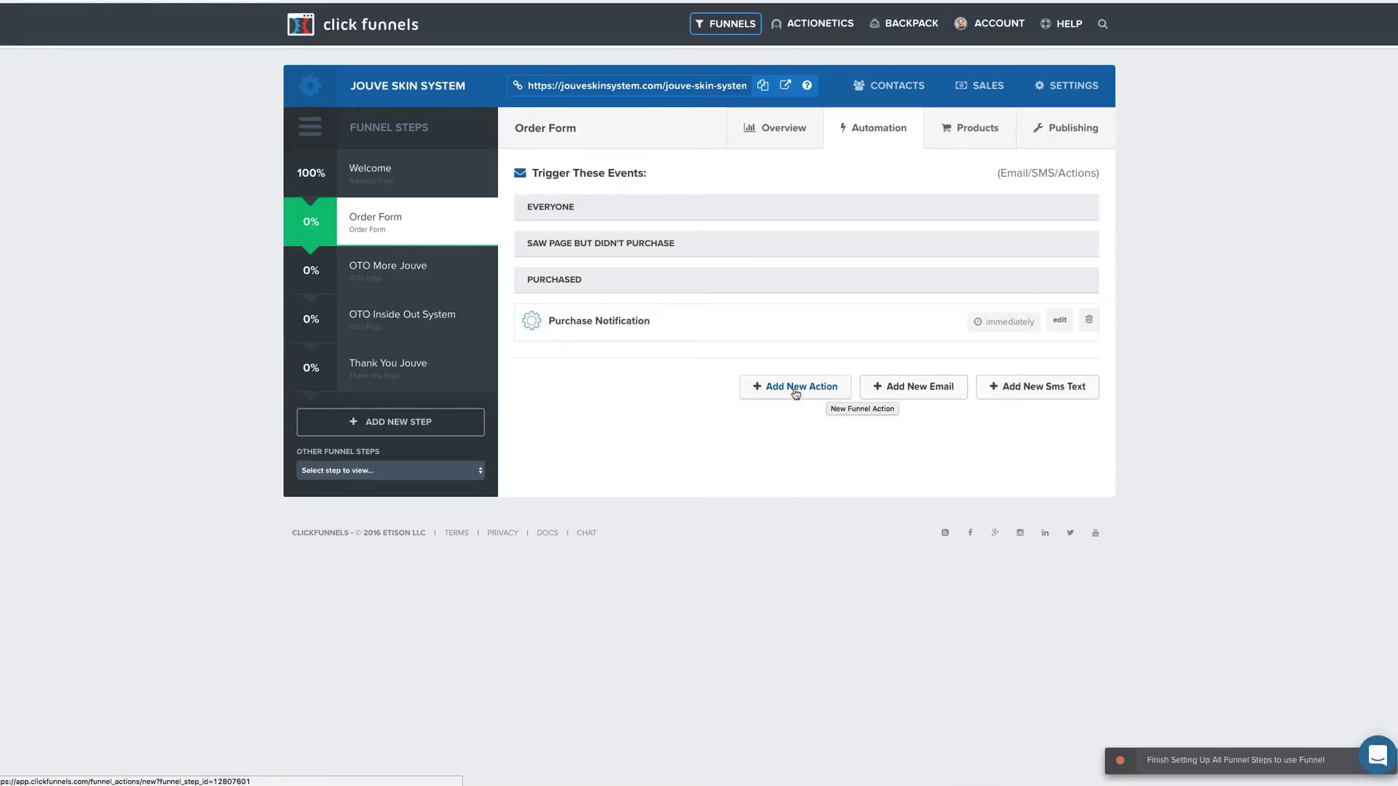
click(800, 391)
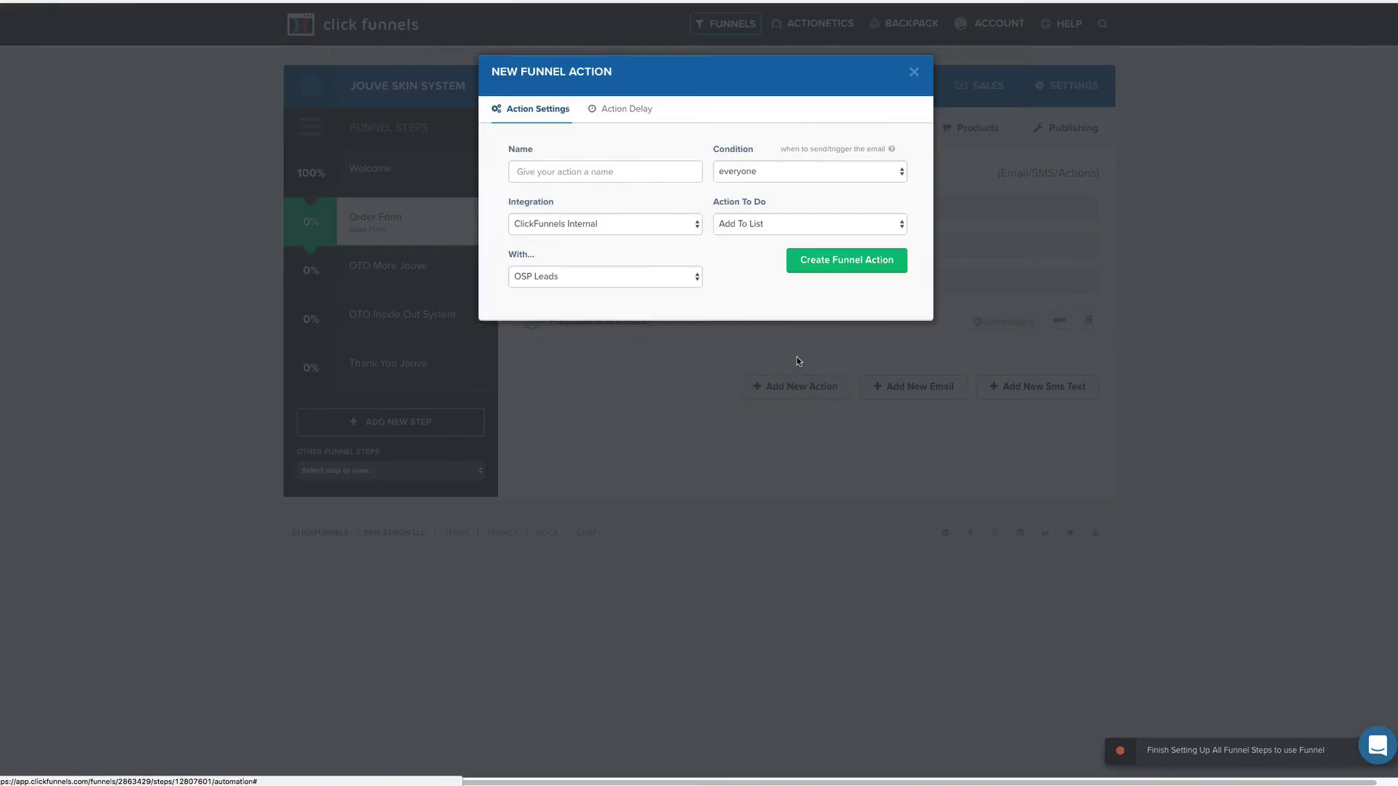
click(784, 230)
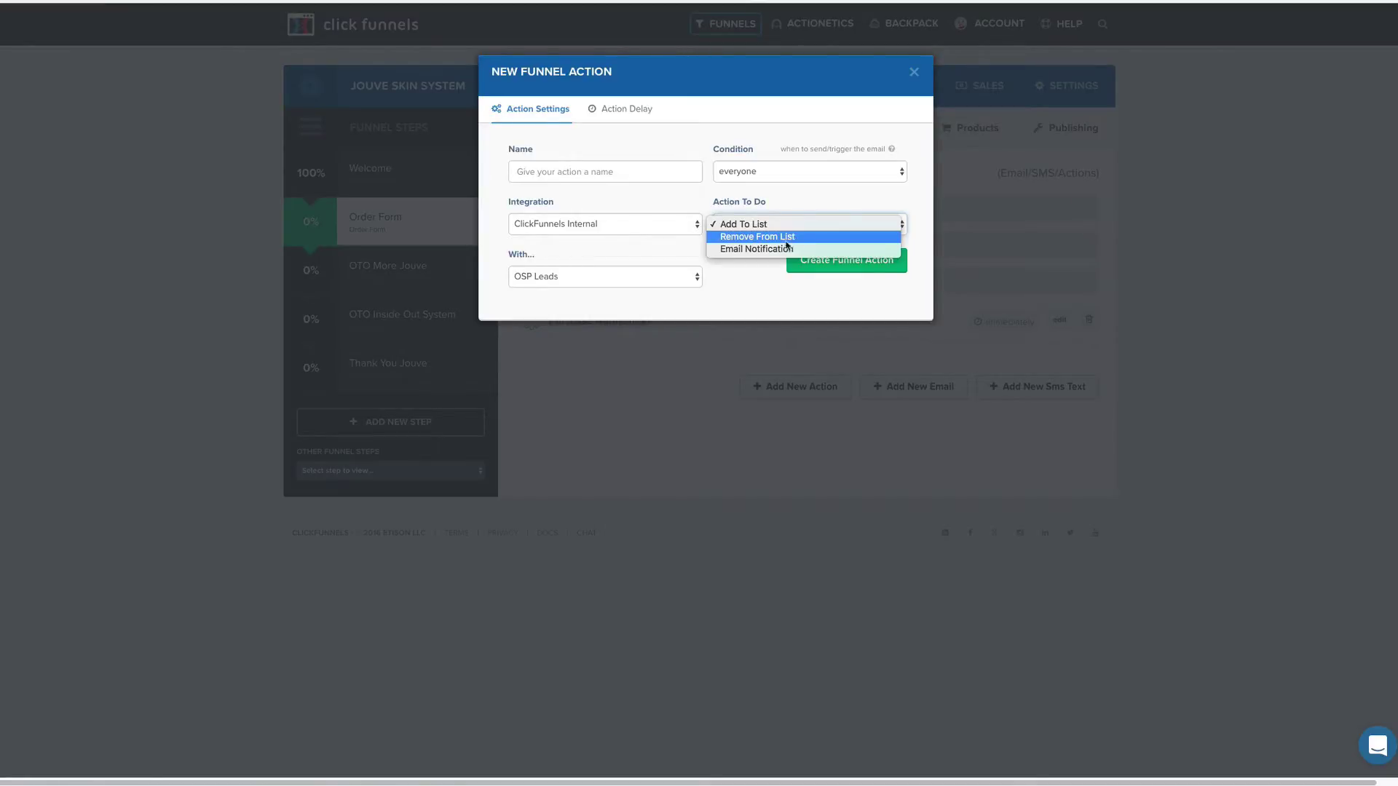
click(773, 249)
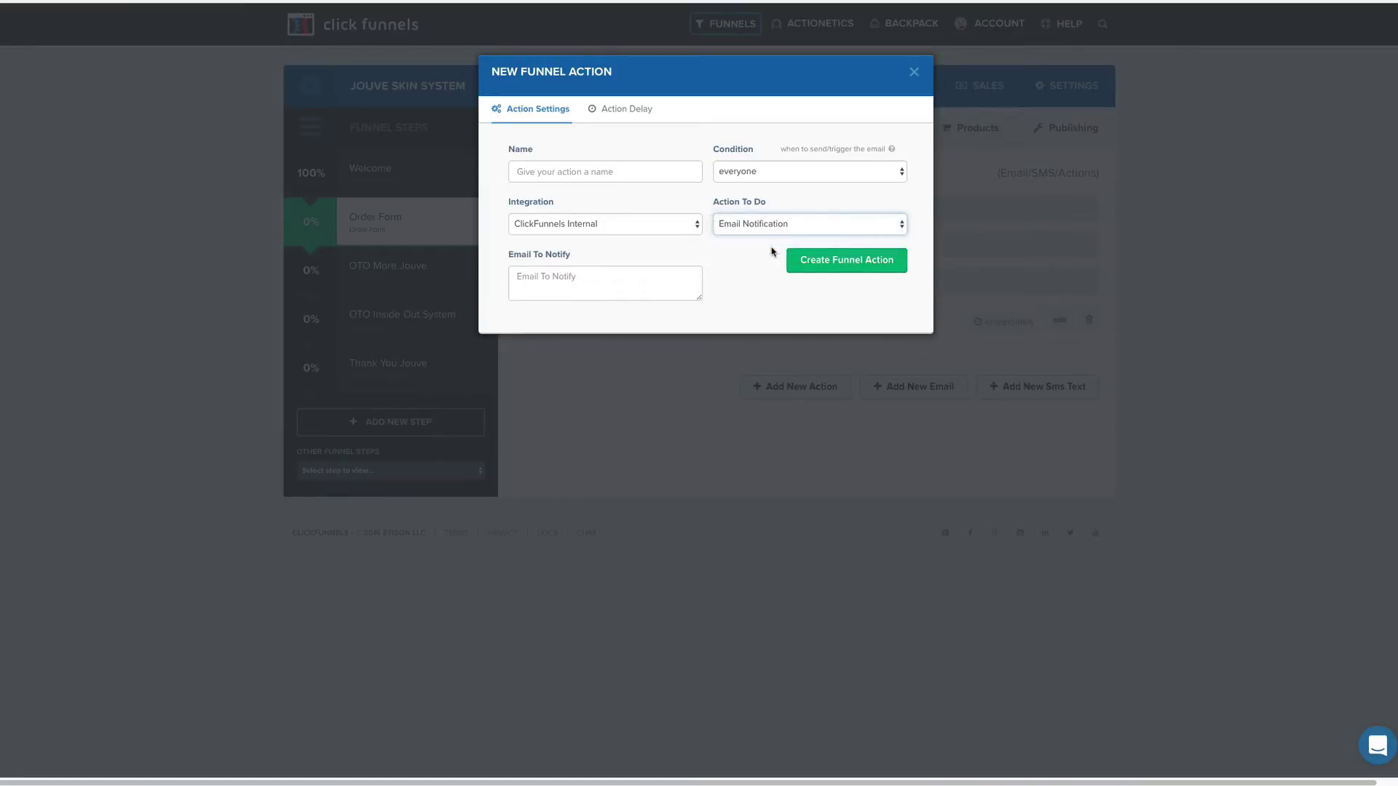
Name the action 'Email Not', keep the condition as everyone, and enter the notify e-mail address.
click(563, 166)
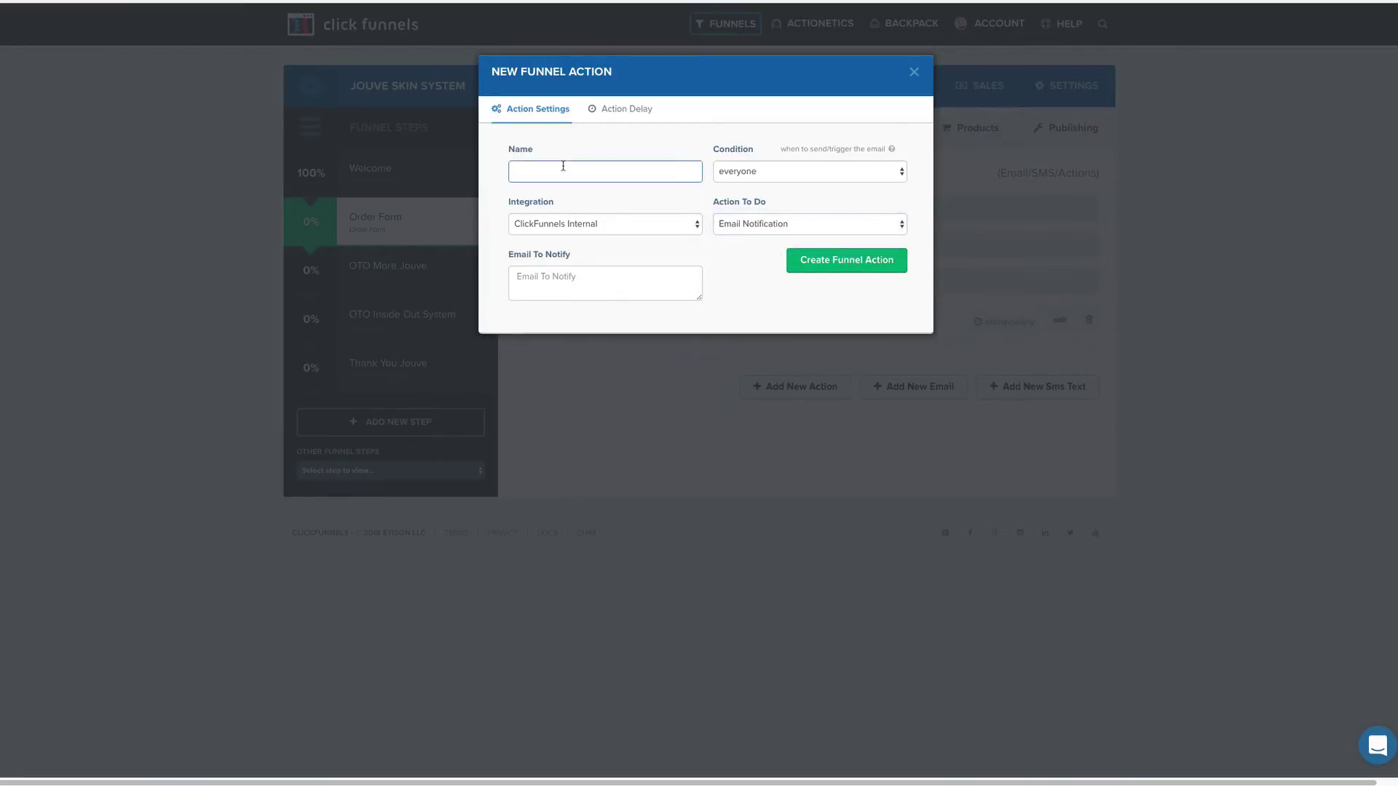
text(Email Not)
click(769, 173)
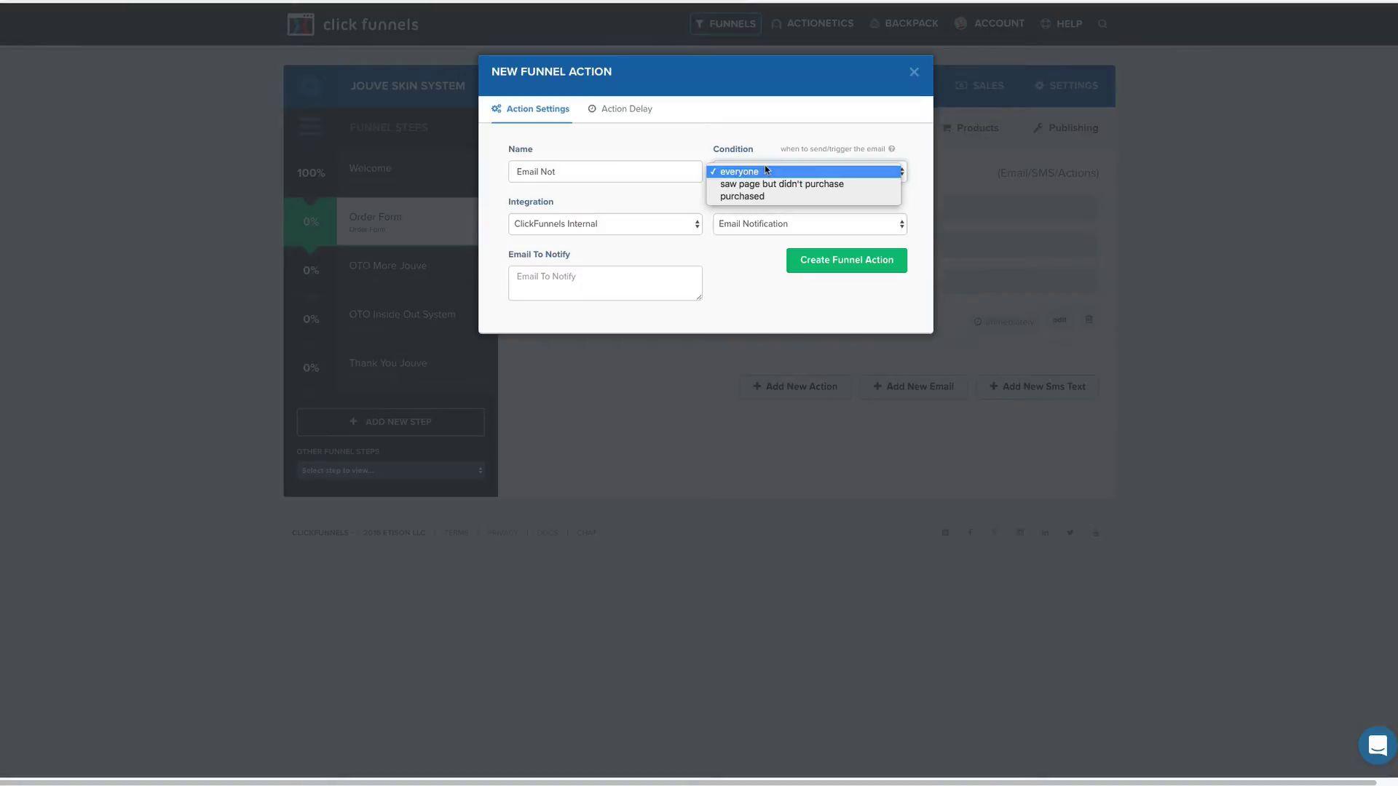
click(765, 170)
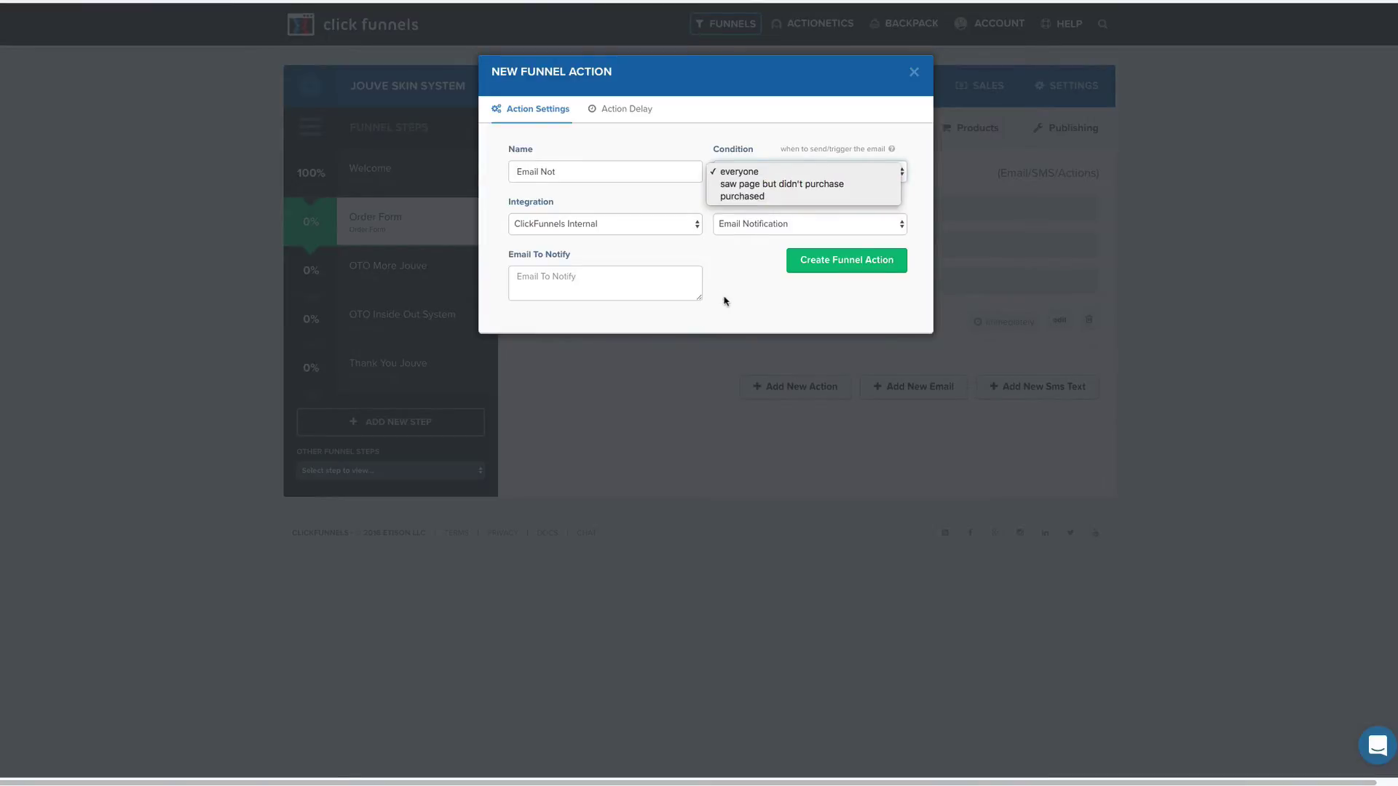
click(603, 277)
click(601, 278)
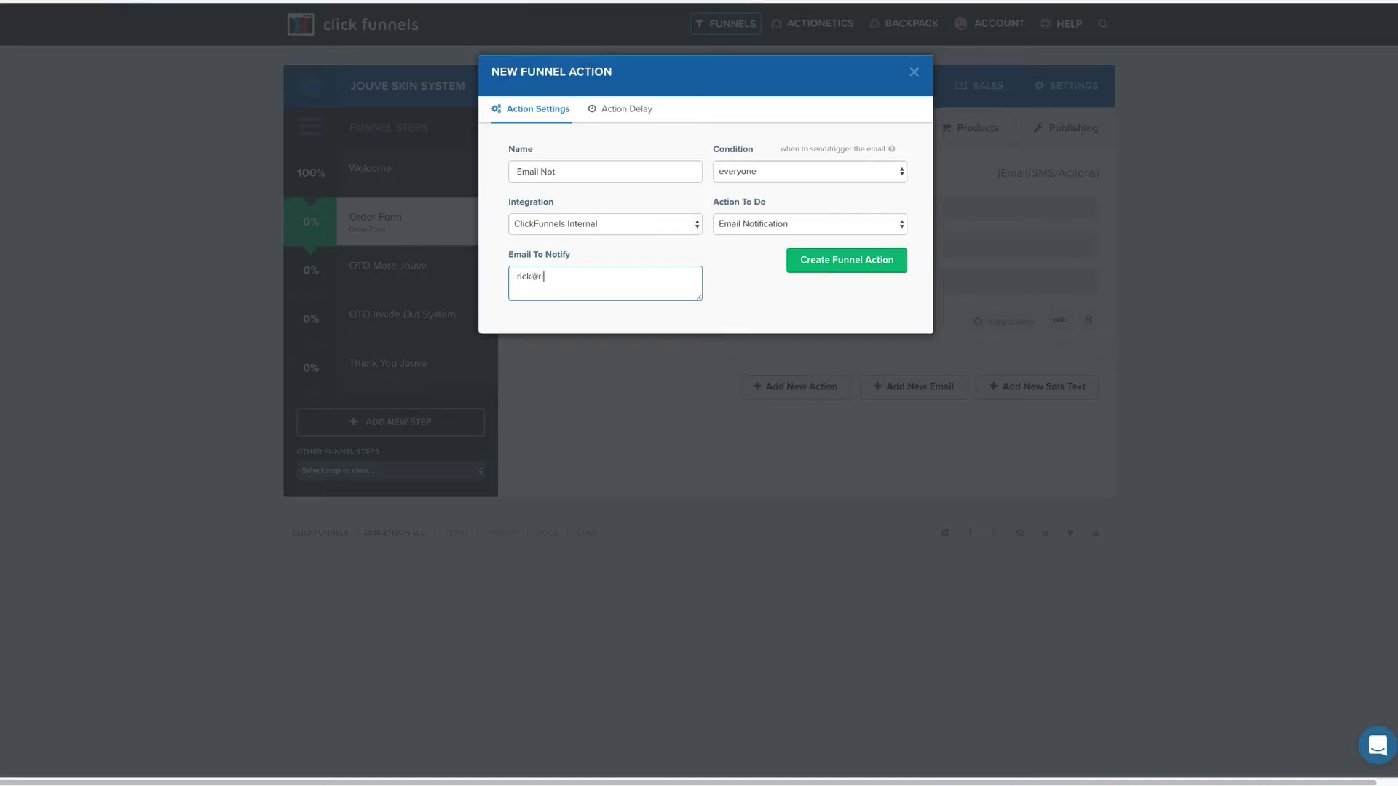
Leave the integration and action delay unchanged and create the funnel action.
click(659, 231)
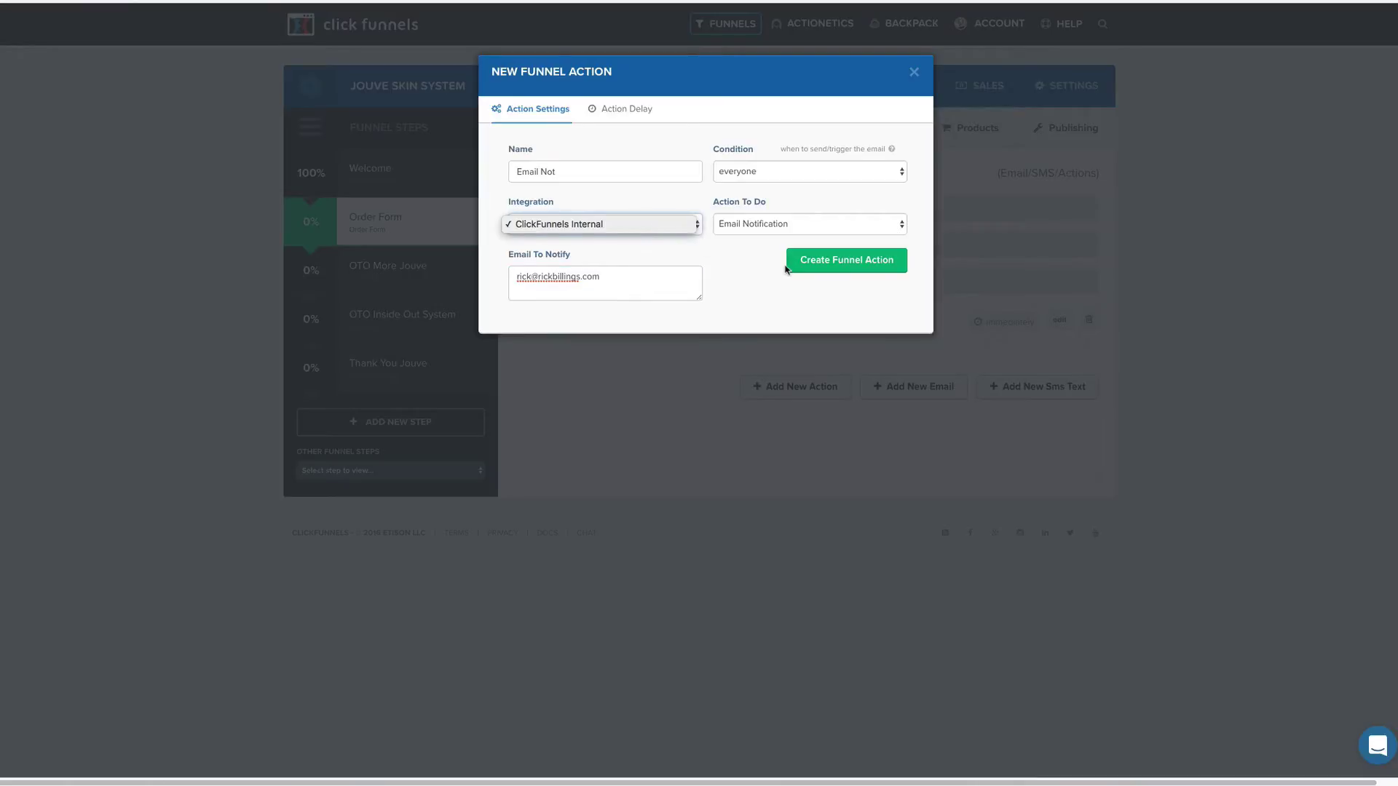
click(619, 113)
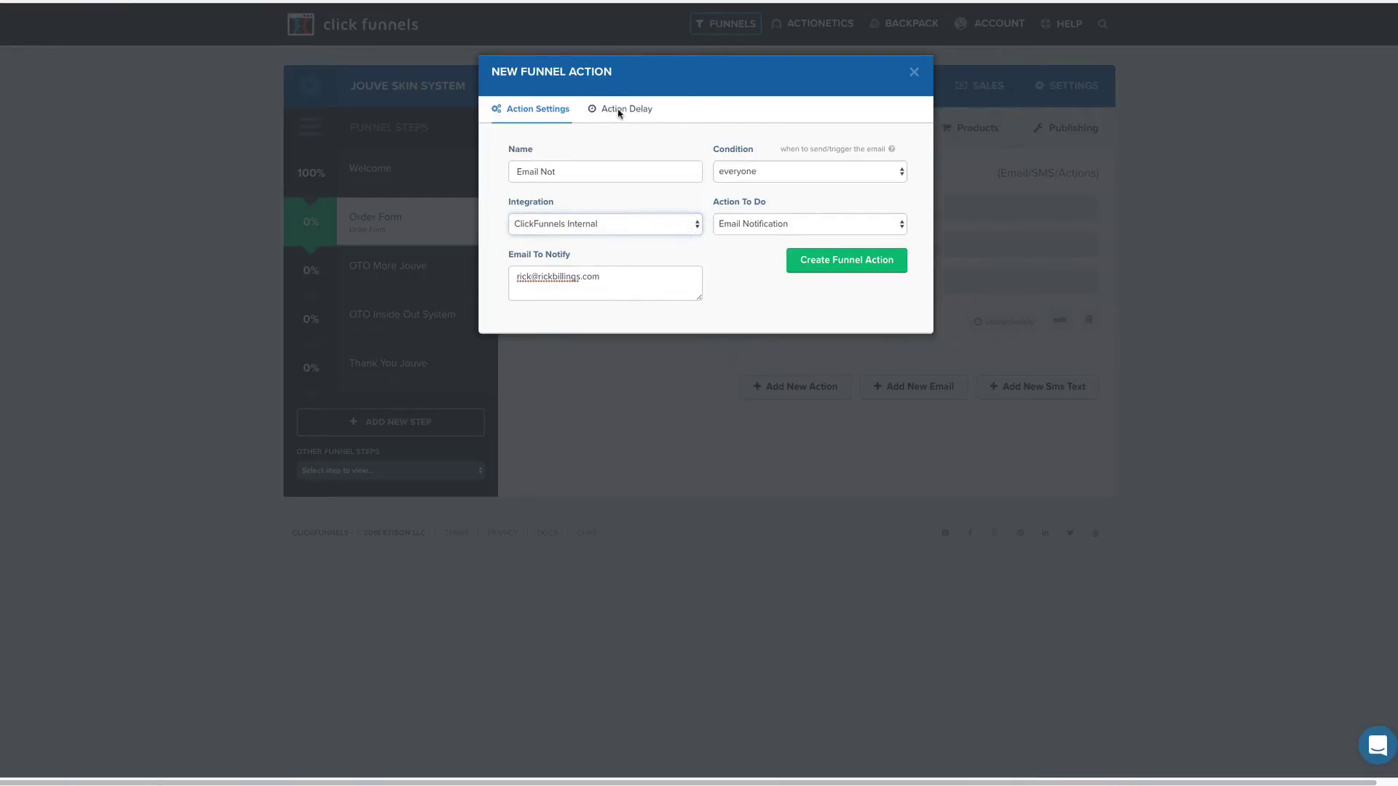
click(619, 113)
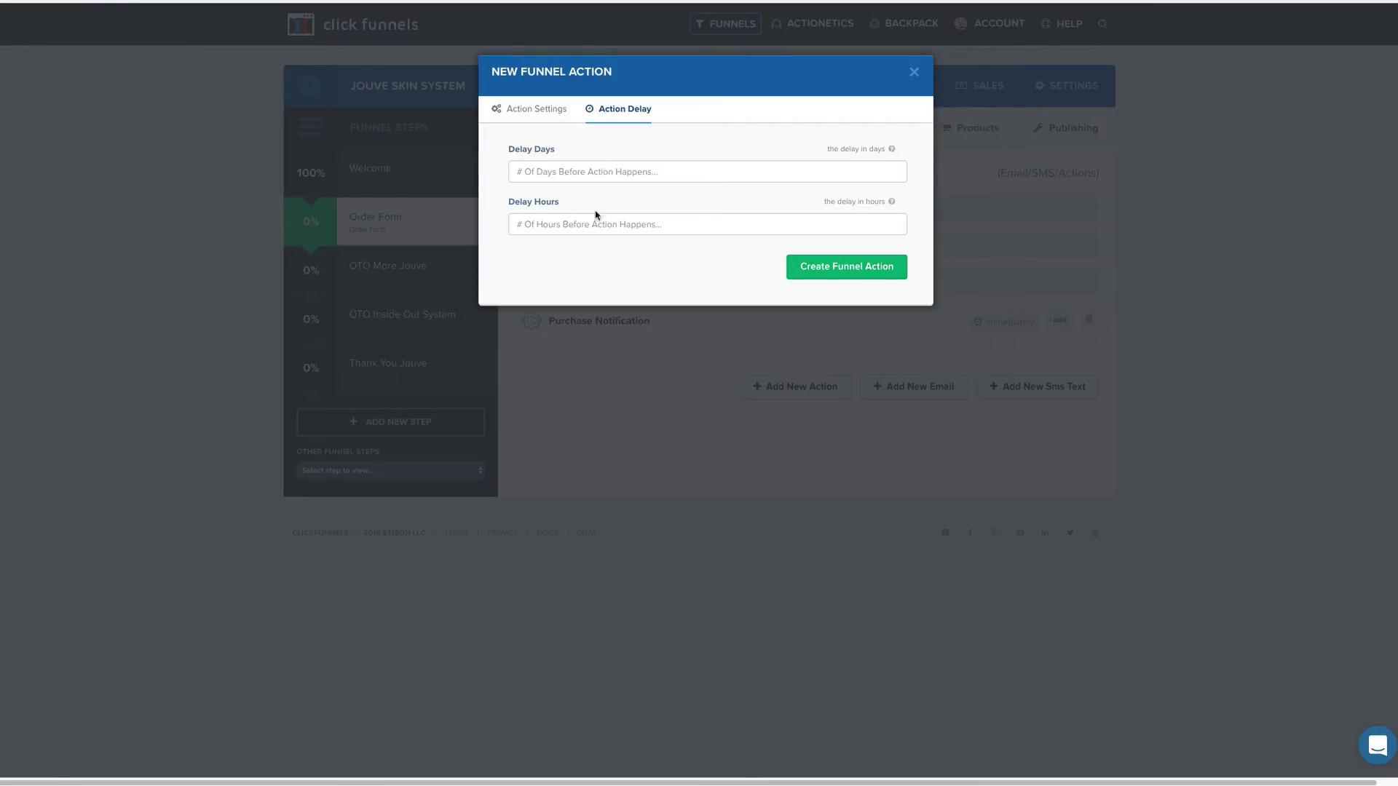
click(546, 110)
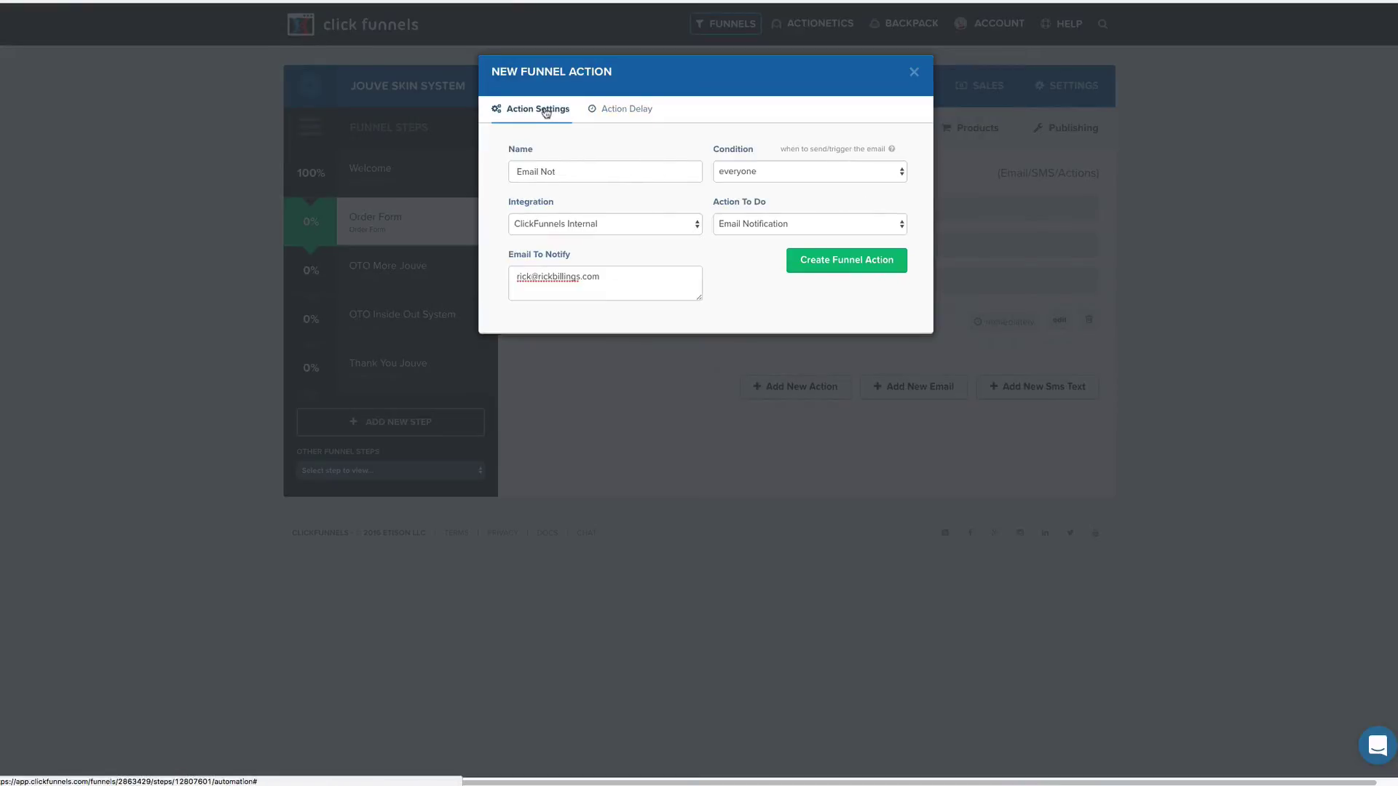
click(819, 260)
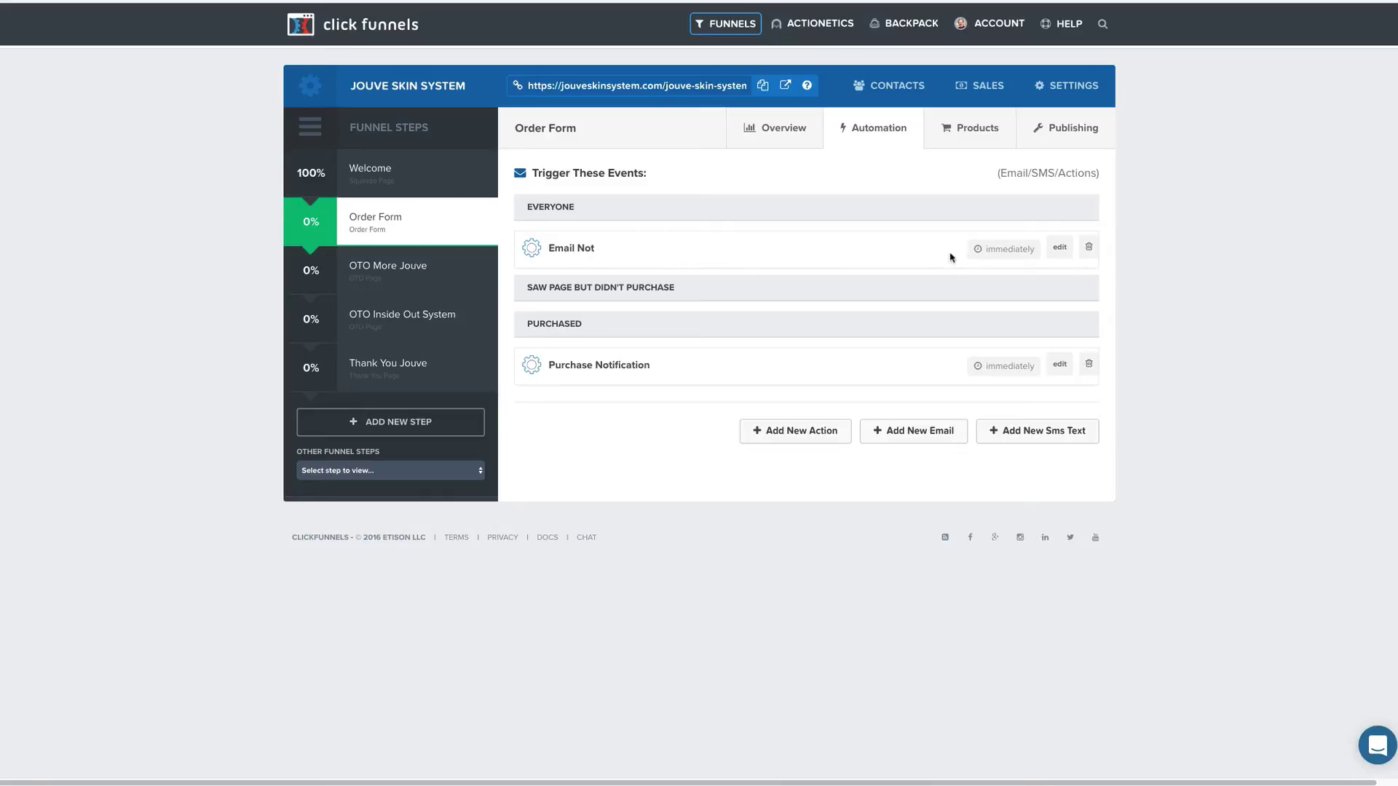
Delete the Email Not action, then view the OTO Inside Out System step's automation events.
click(1088, 246)
click(917, 218)
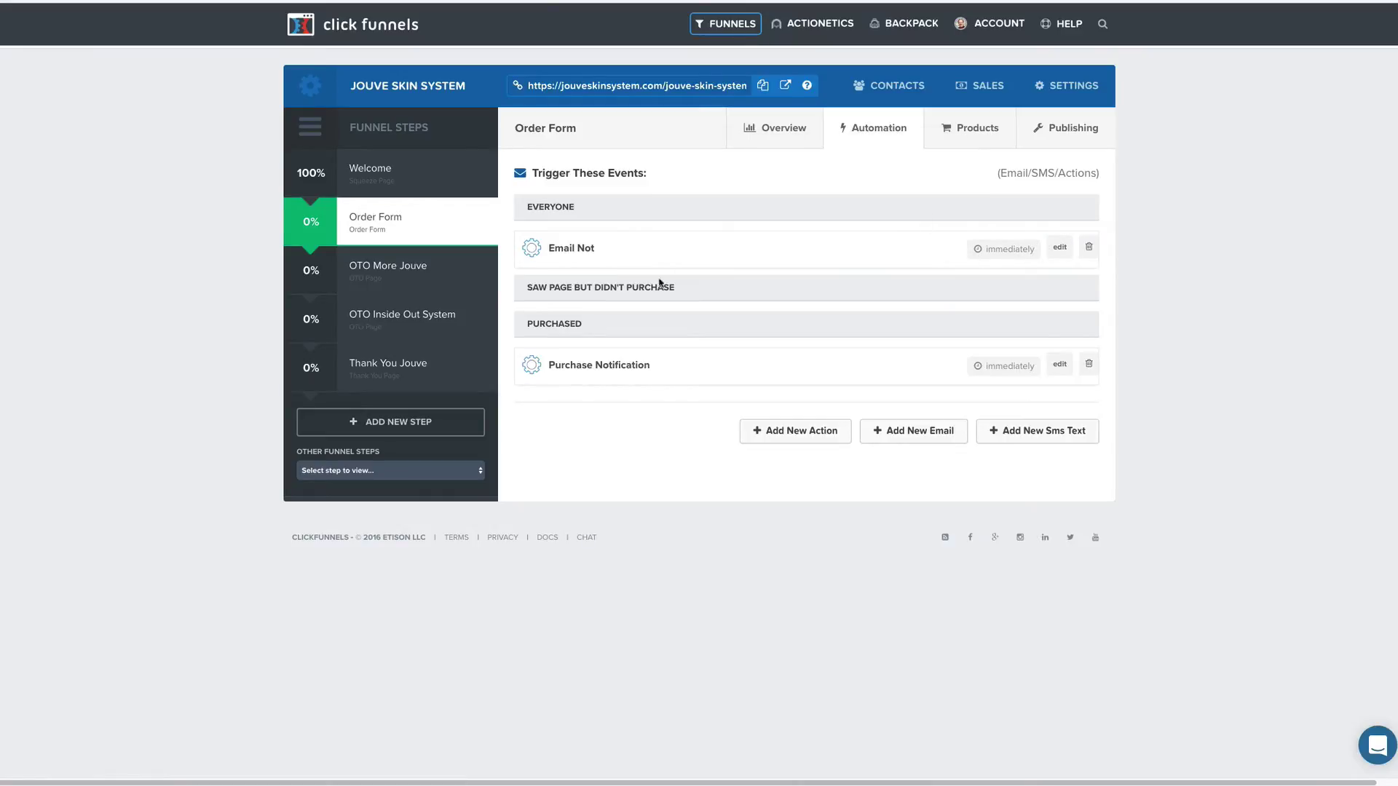
click(436, 279)
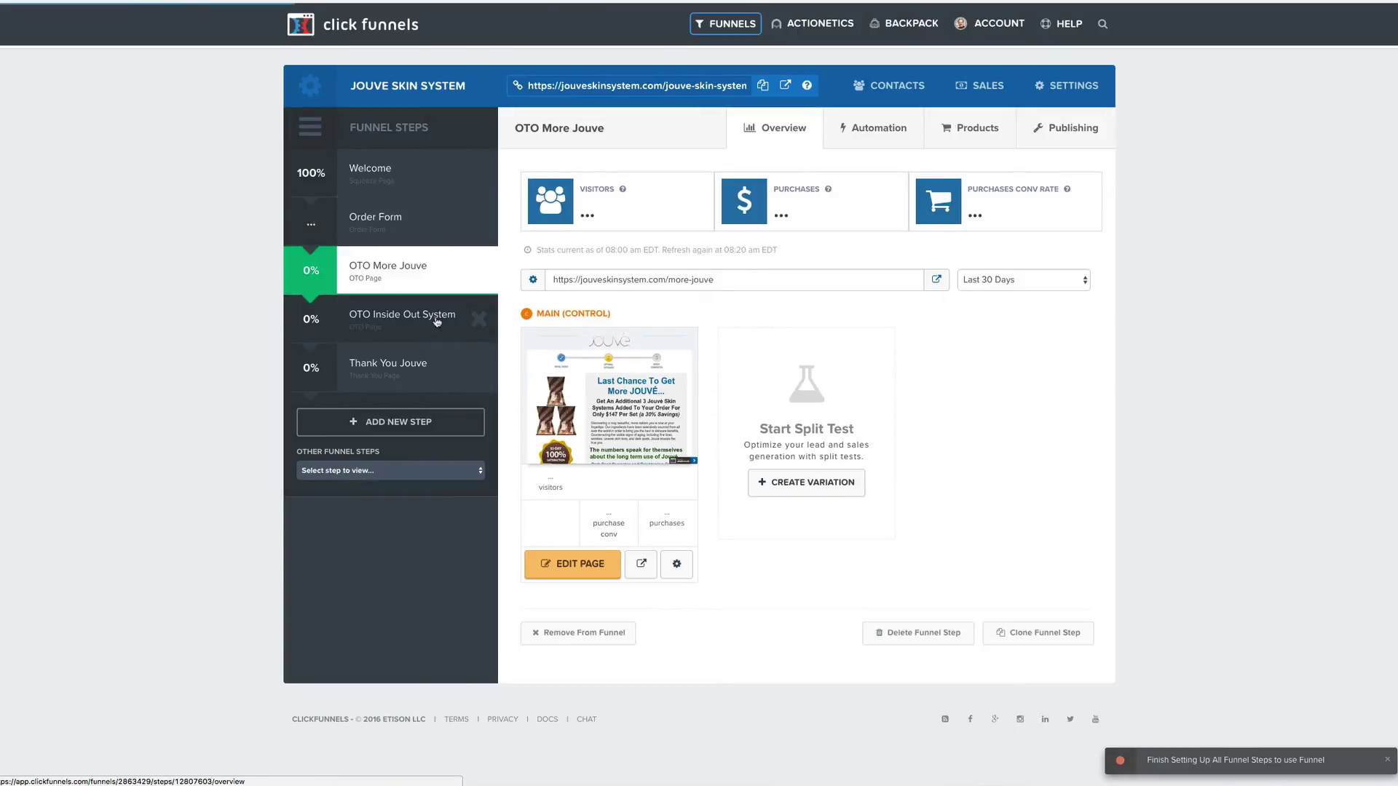
click(439, 319)
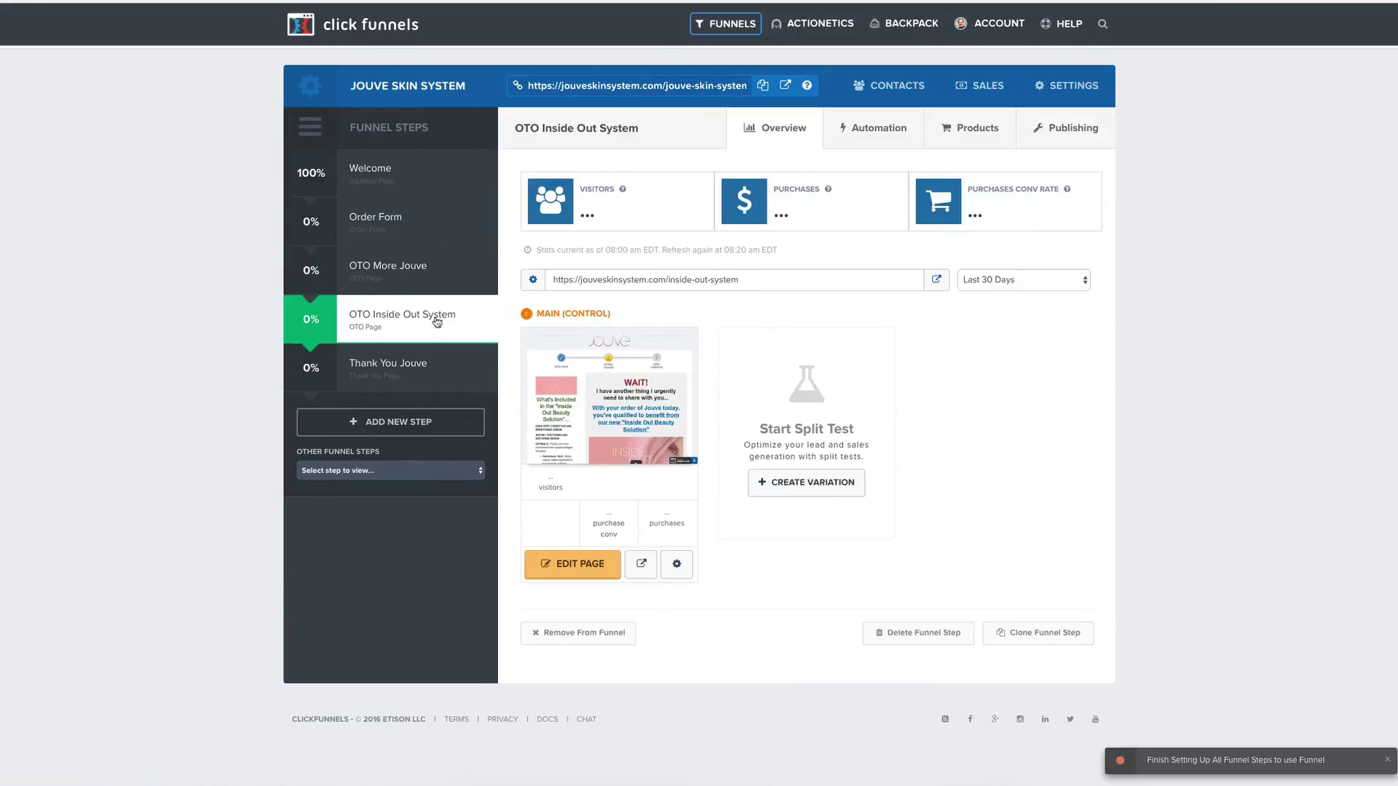
click(873, 136)
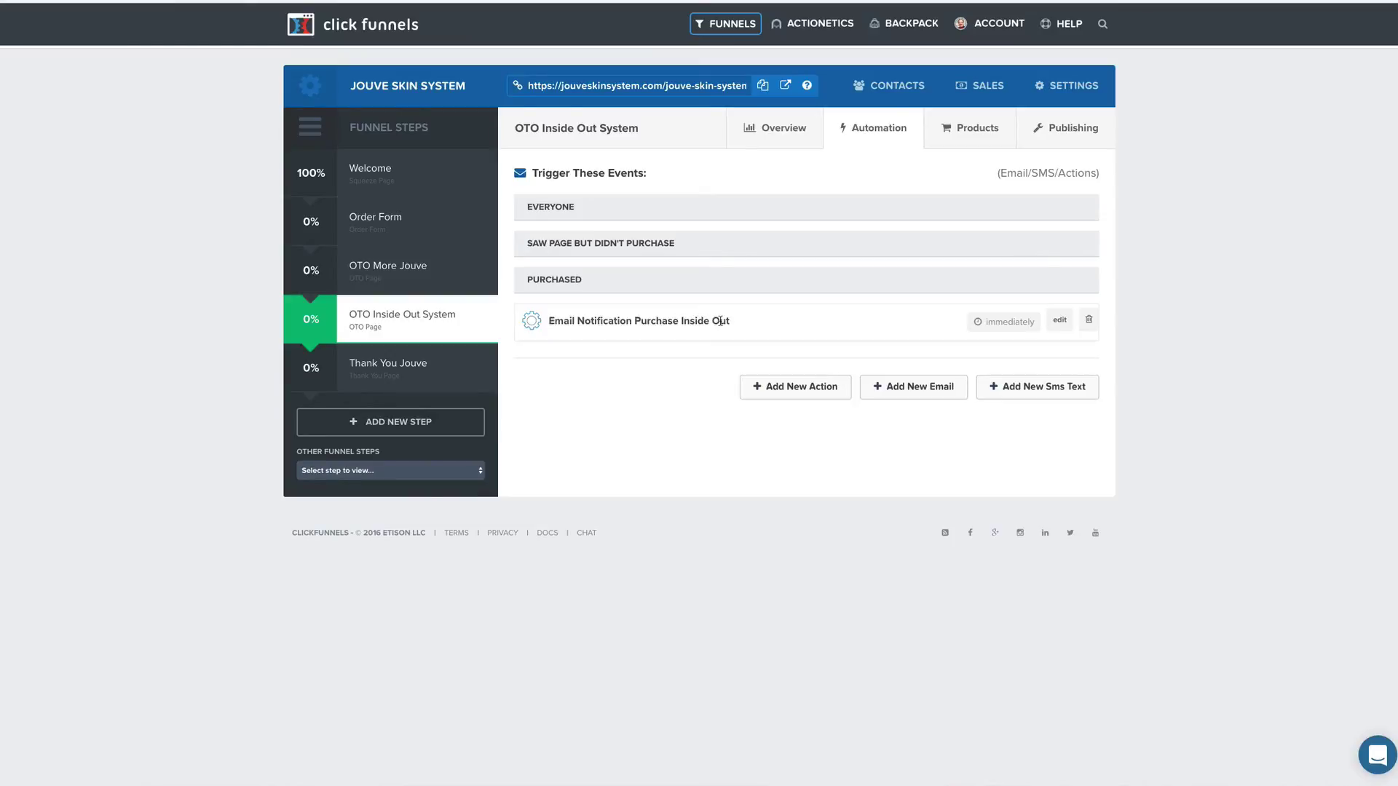
Preview the BizOpt Funnel's Entrepreneur page in the editor, then view its Email Notification automation.
click(718, 24)
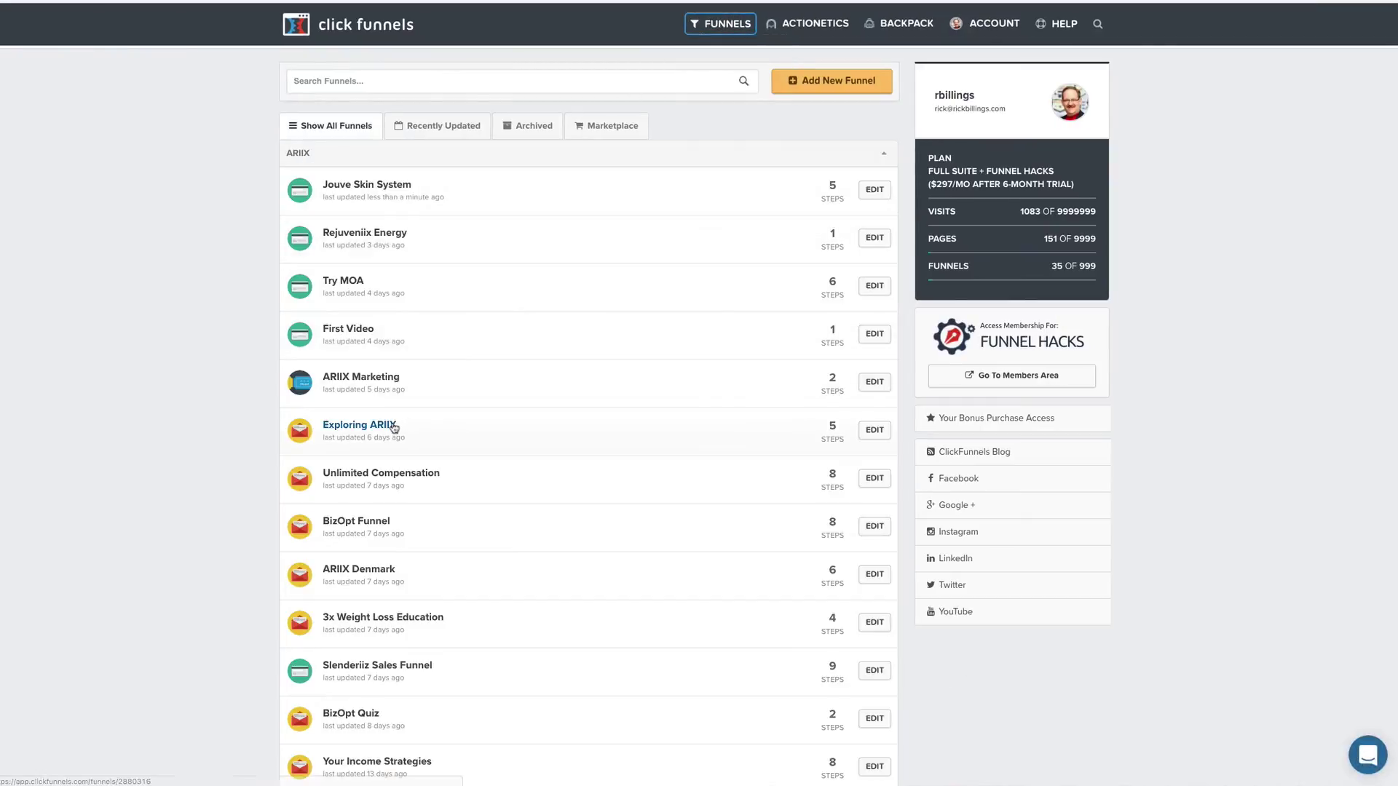
scroll(413, 426, down, 3)
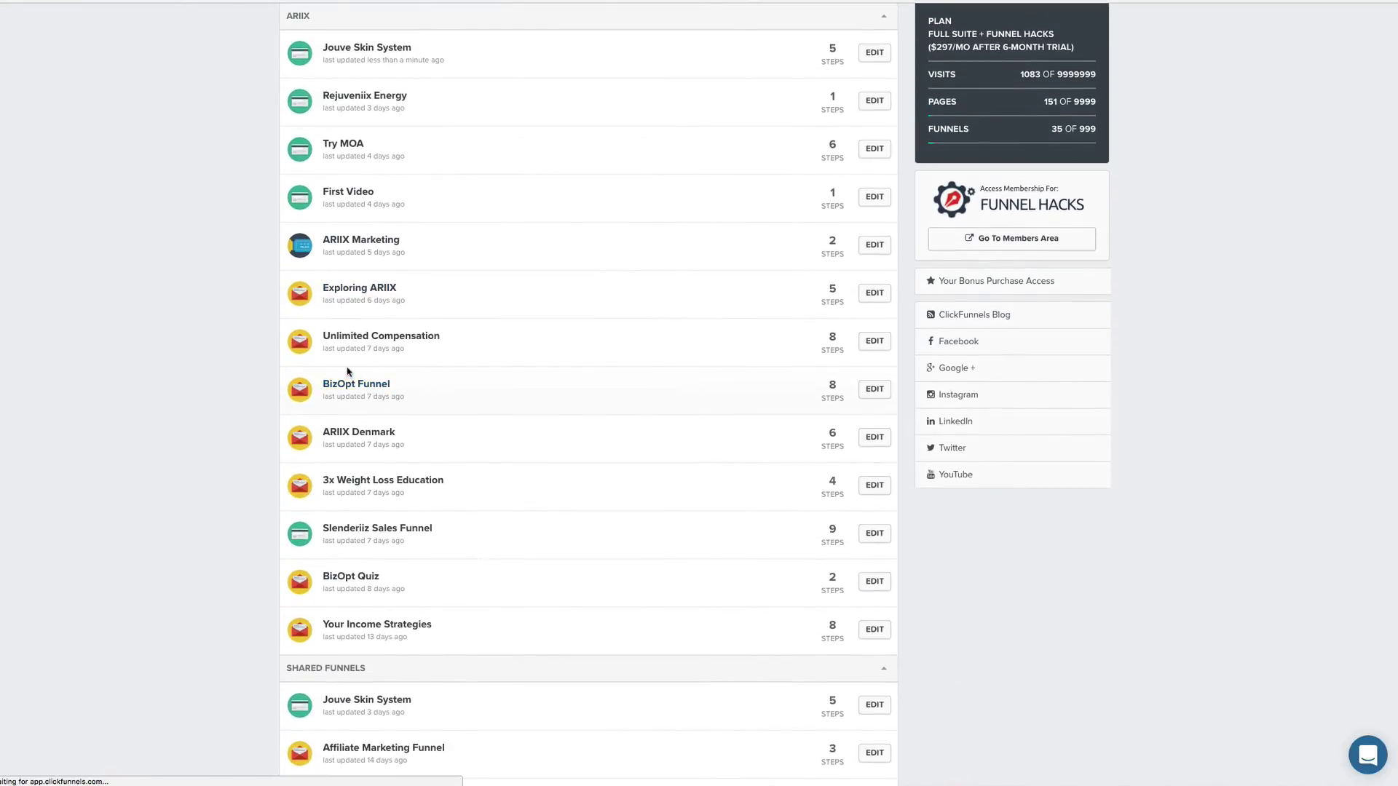
click(368, 375)
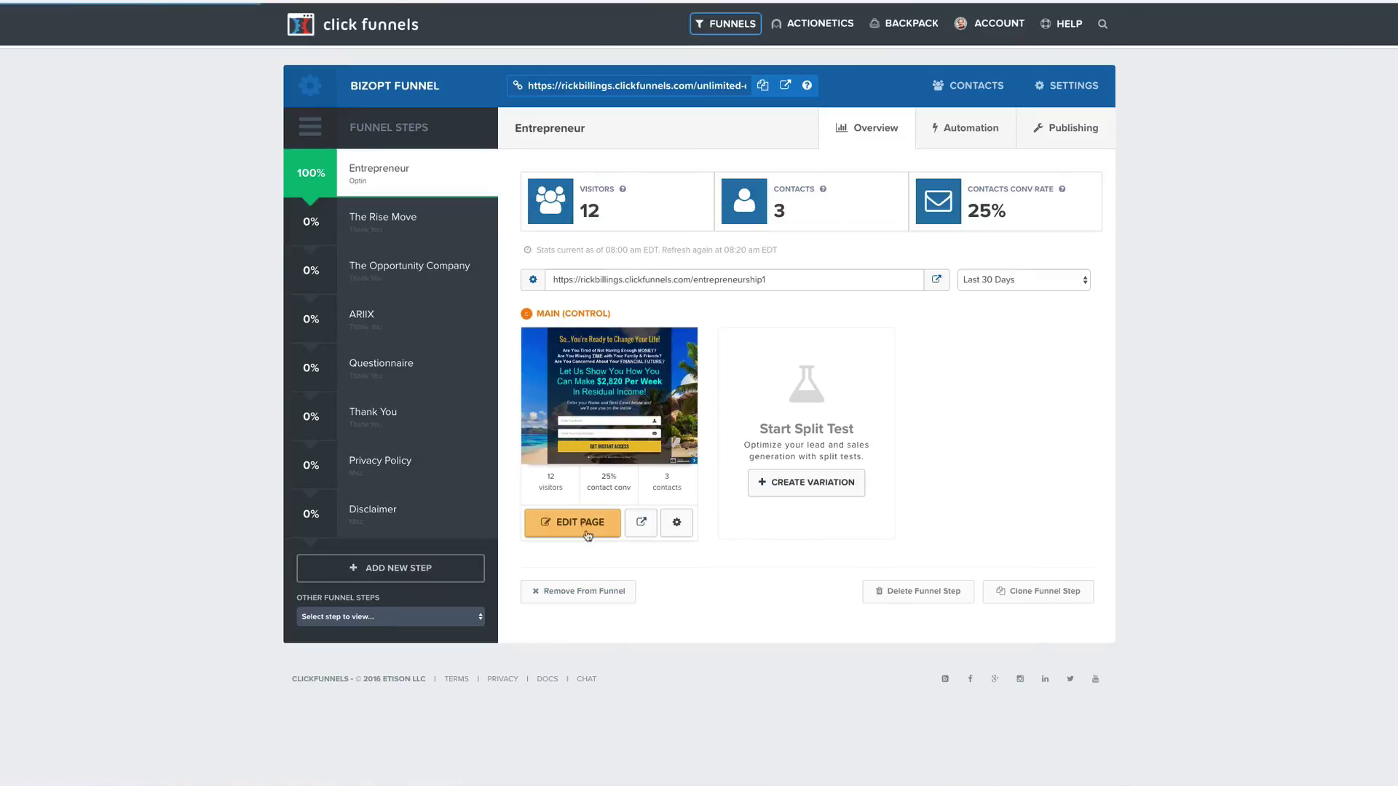
click(586, 525)
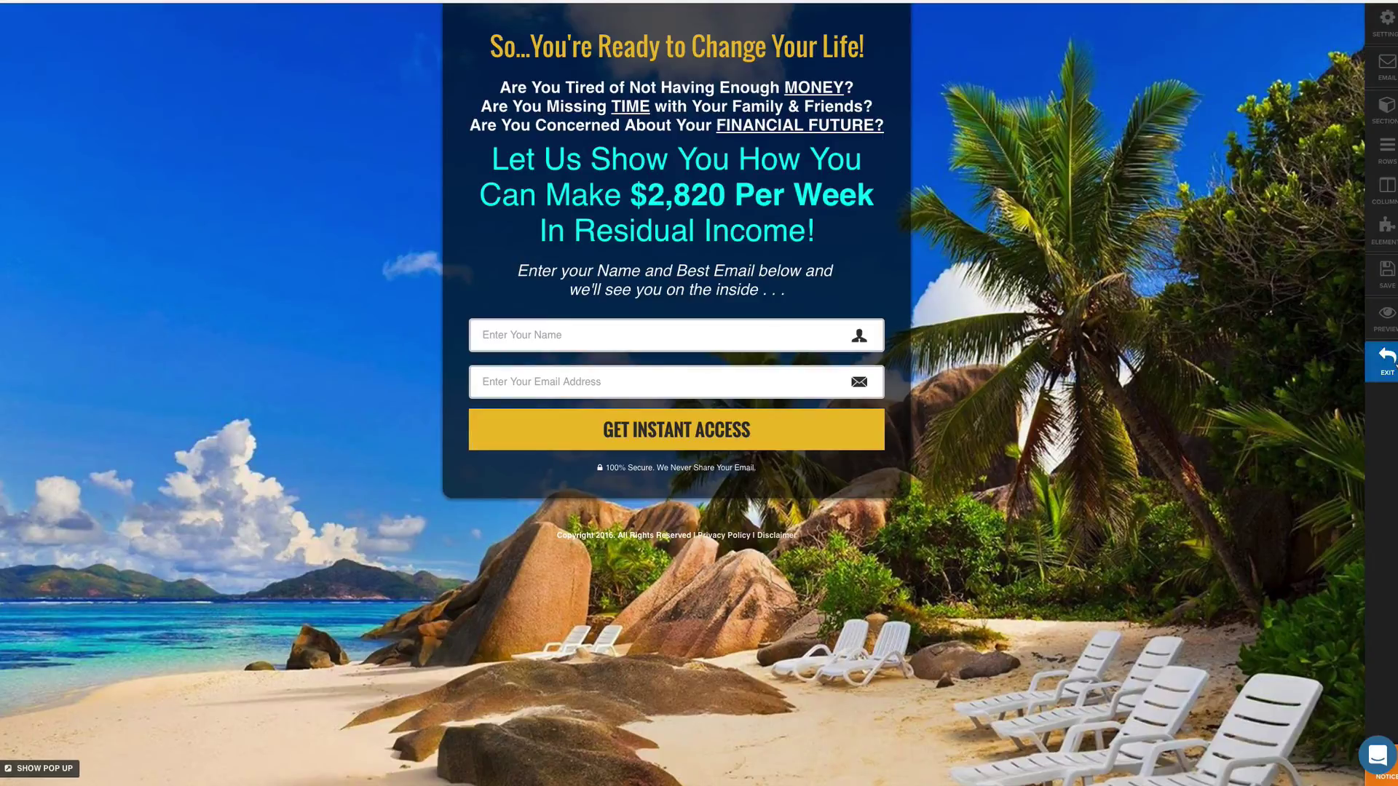
click(1373, 362)
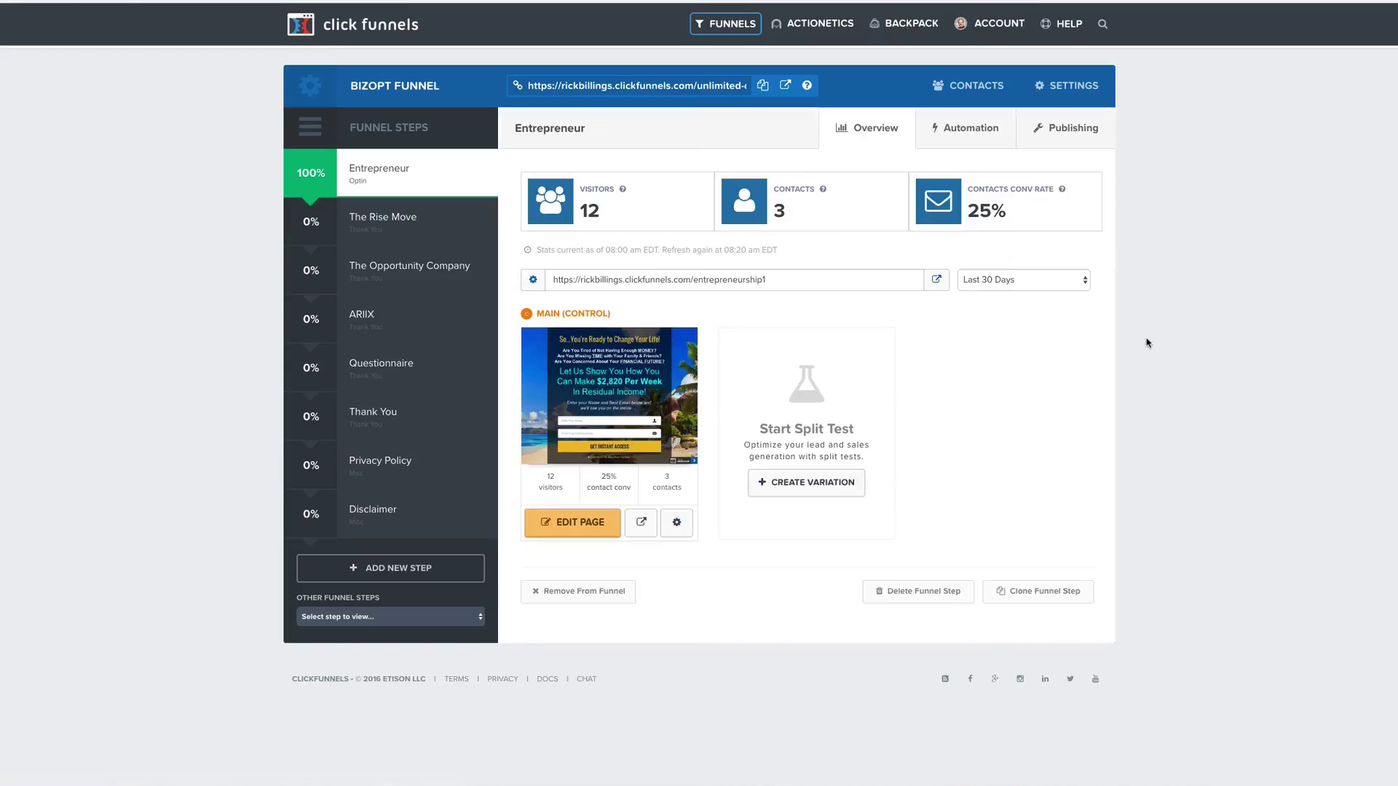
click(969, 137)
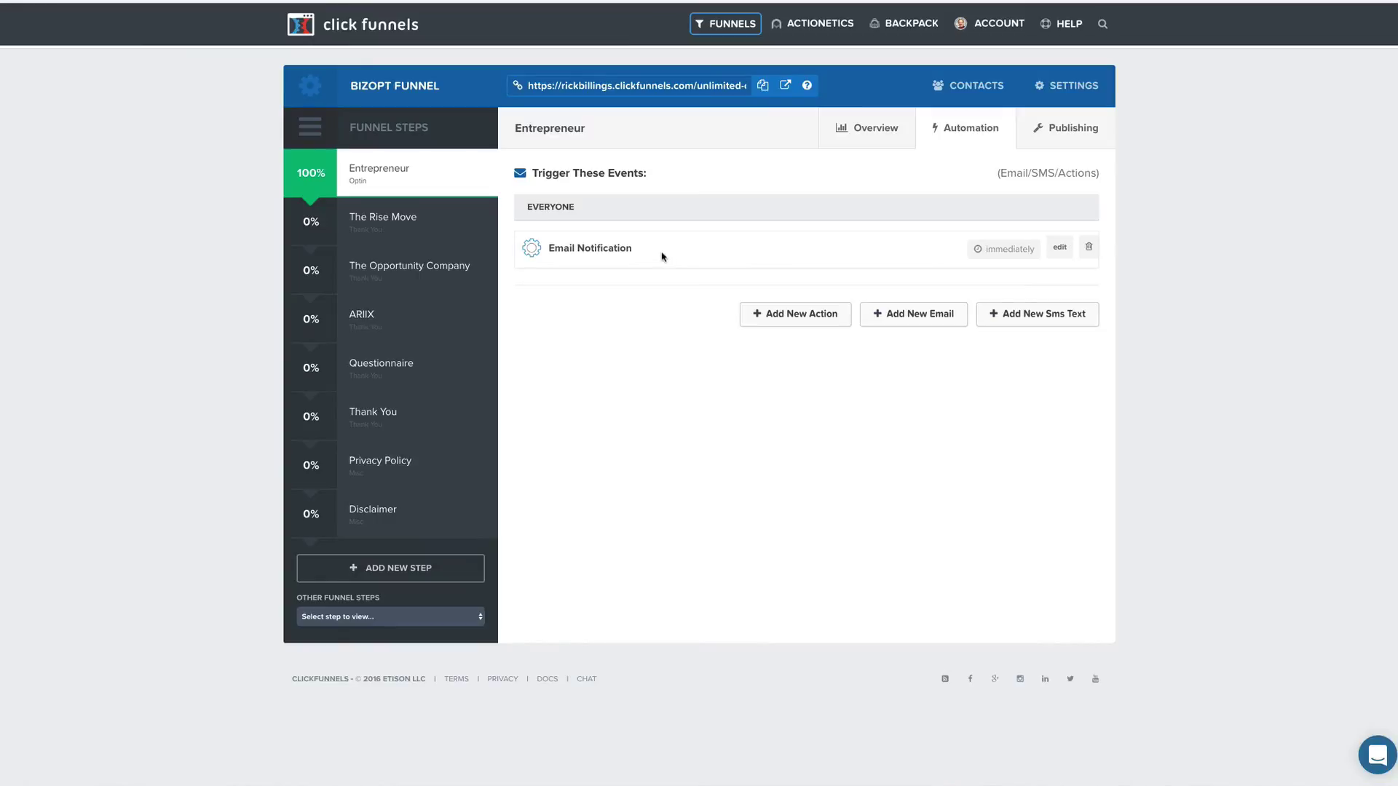
Show the Unlimited Compensation funnel's Landing Page automation events.
mouse_move(731, 35)
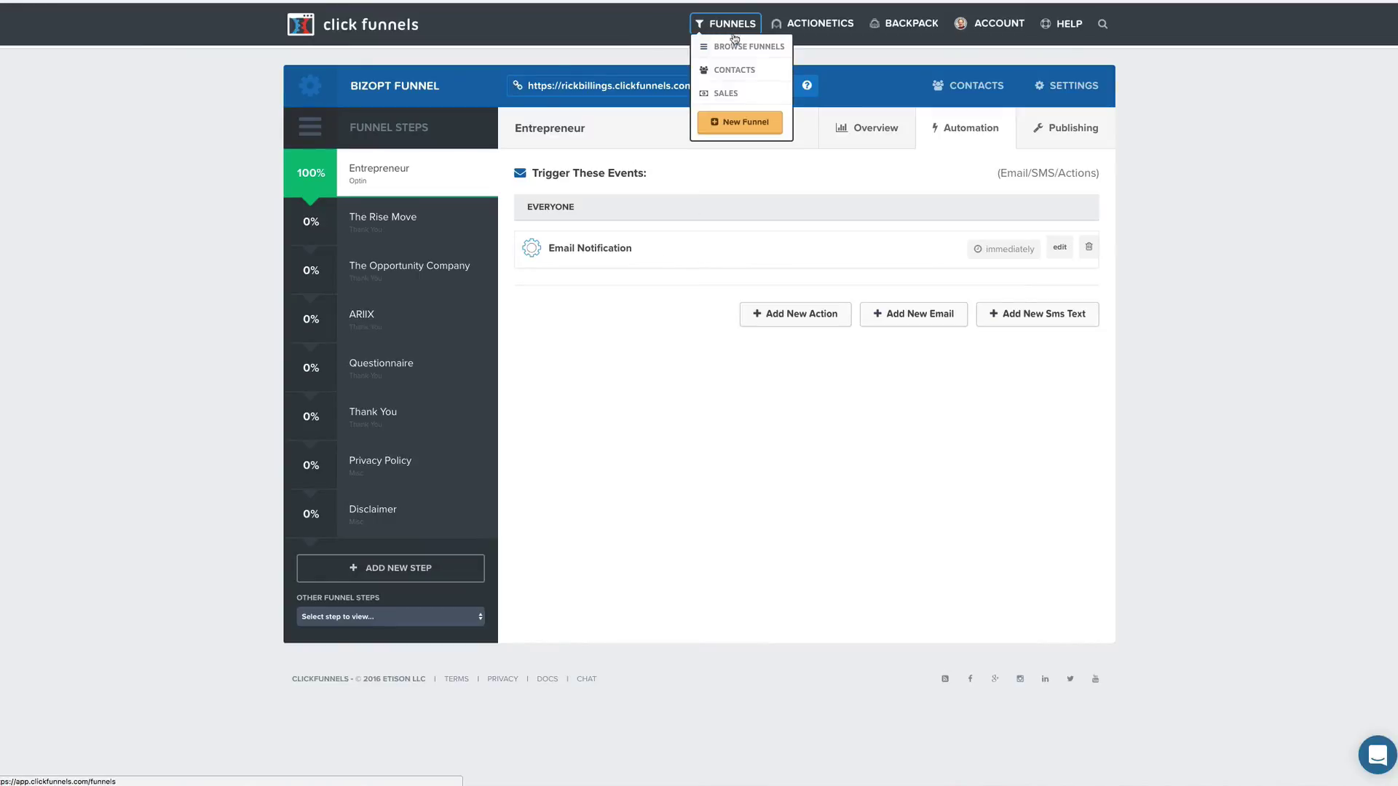
click(733, 48)
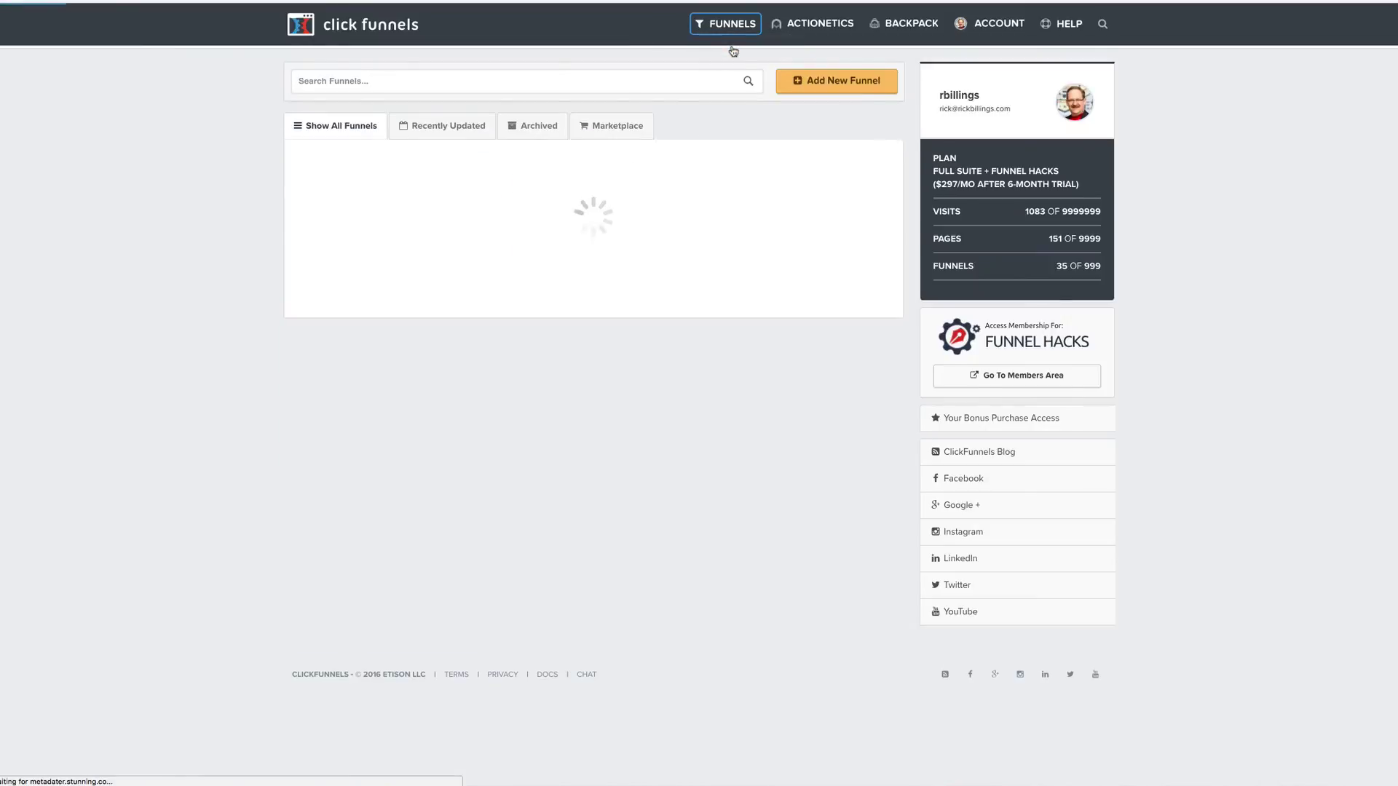
scroll(494, 369, down, 2)
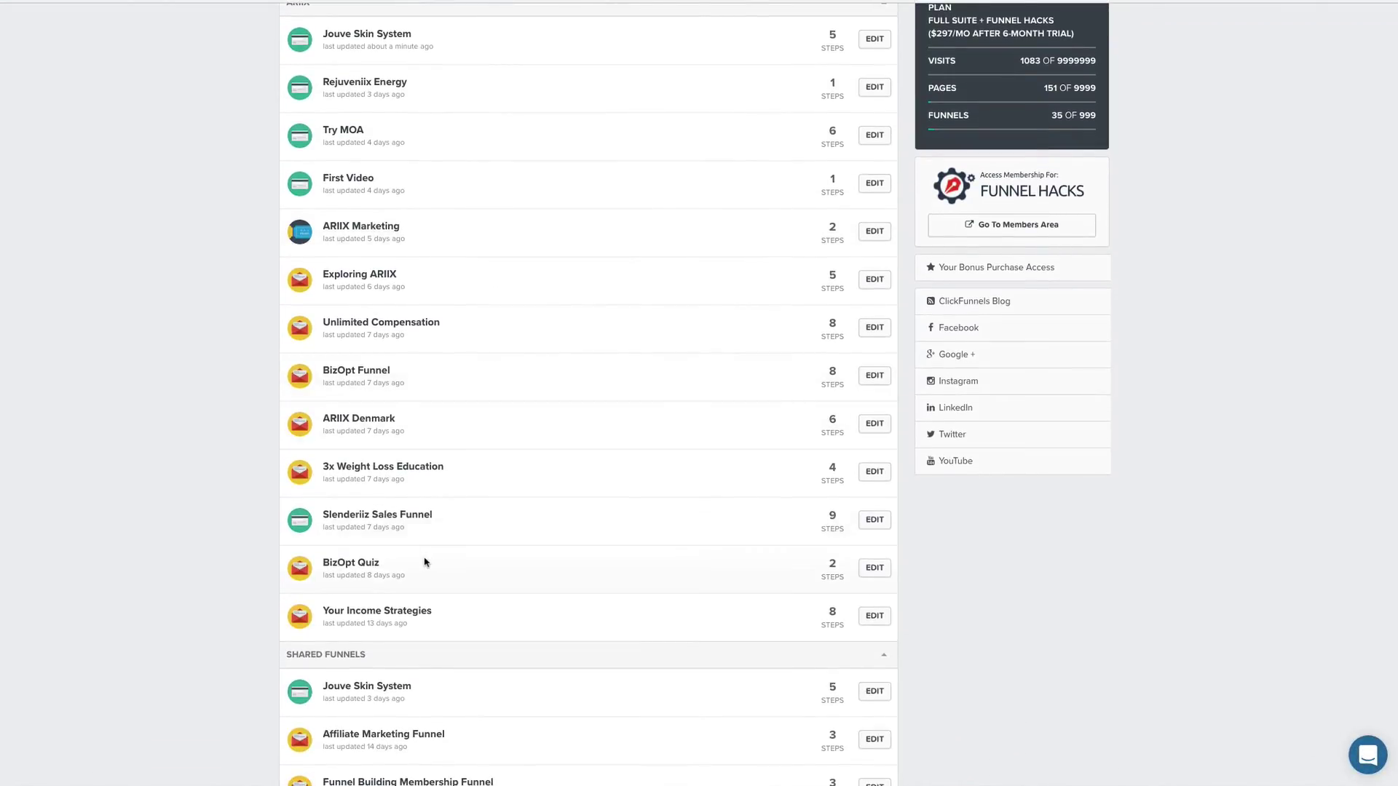
click(406, 325)
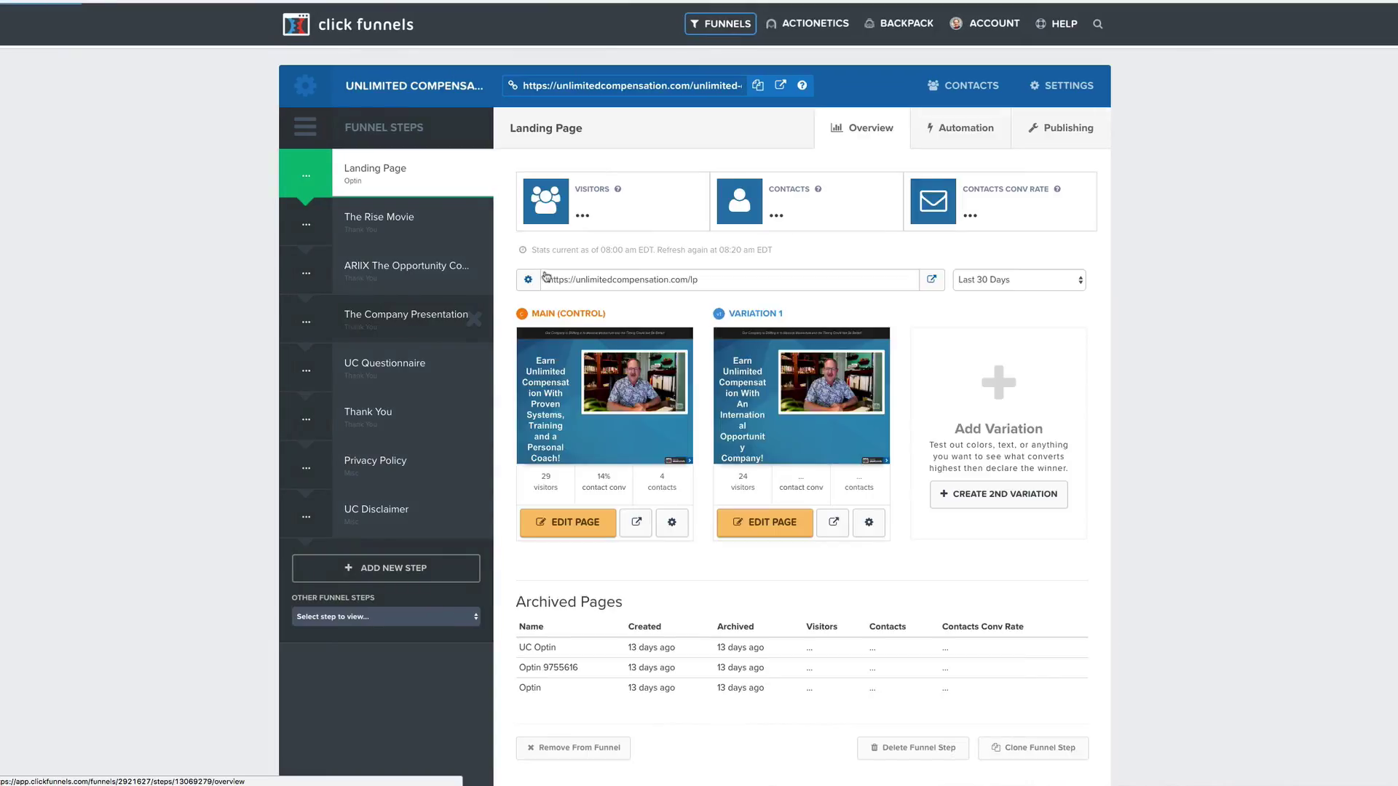
click(987, 130)
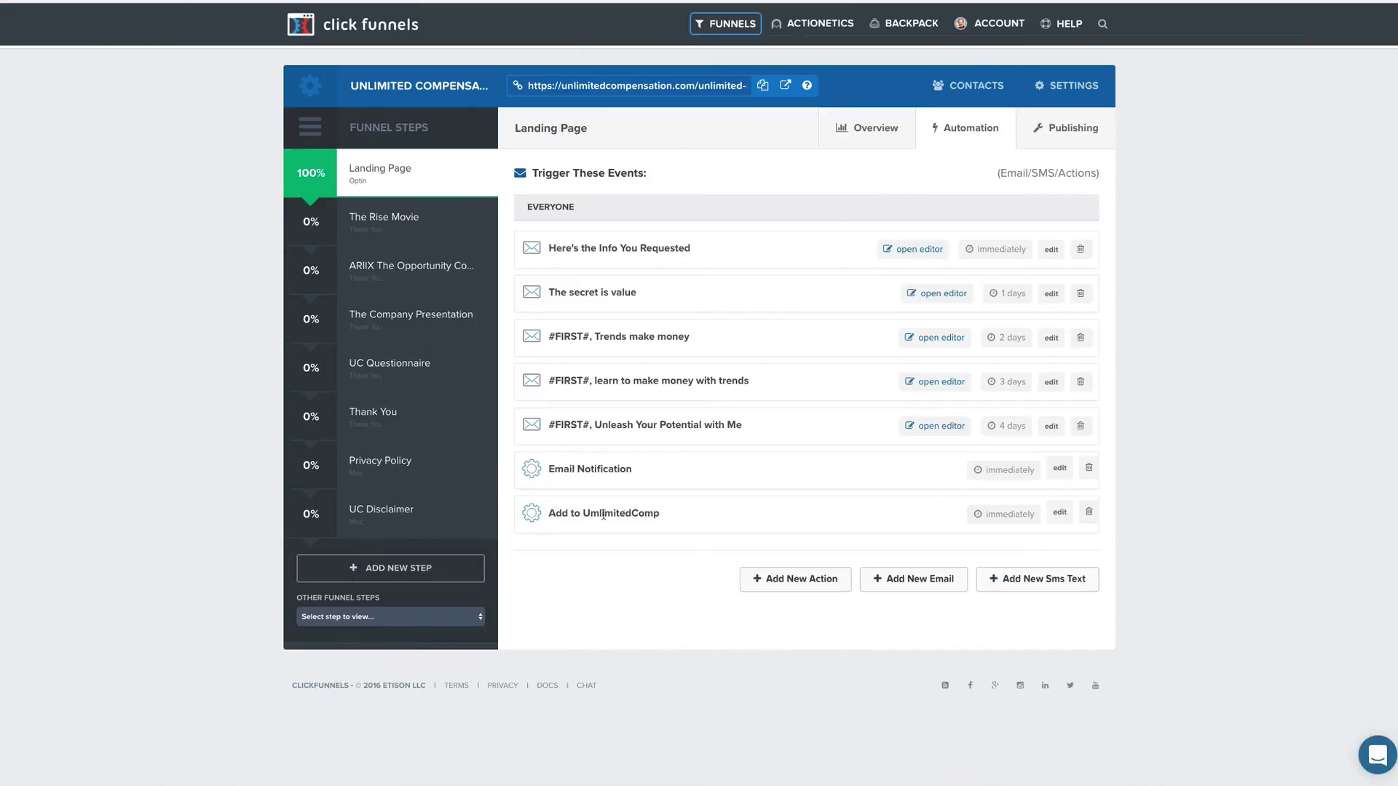
Review the Add to UmlimitedComp action's settings and close them unchanged.
click(1057, 517)
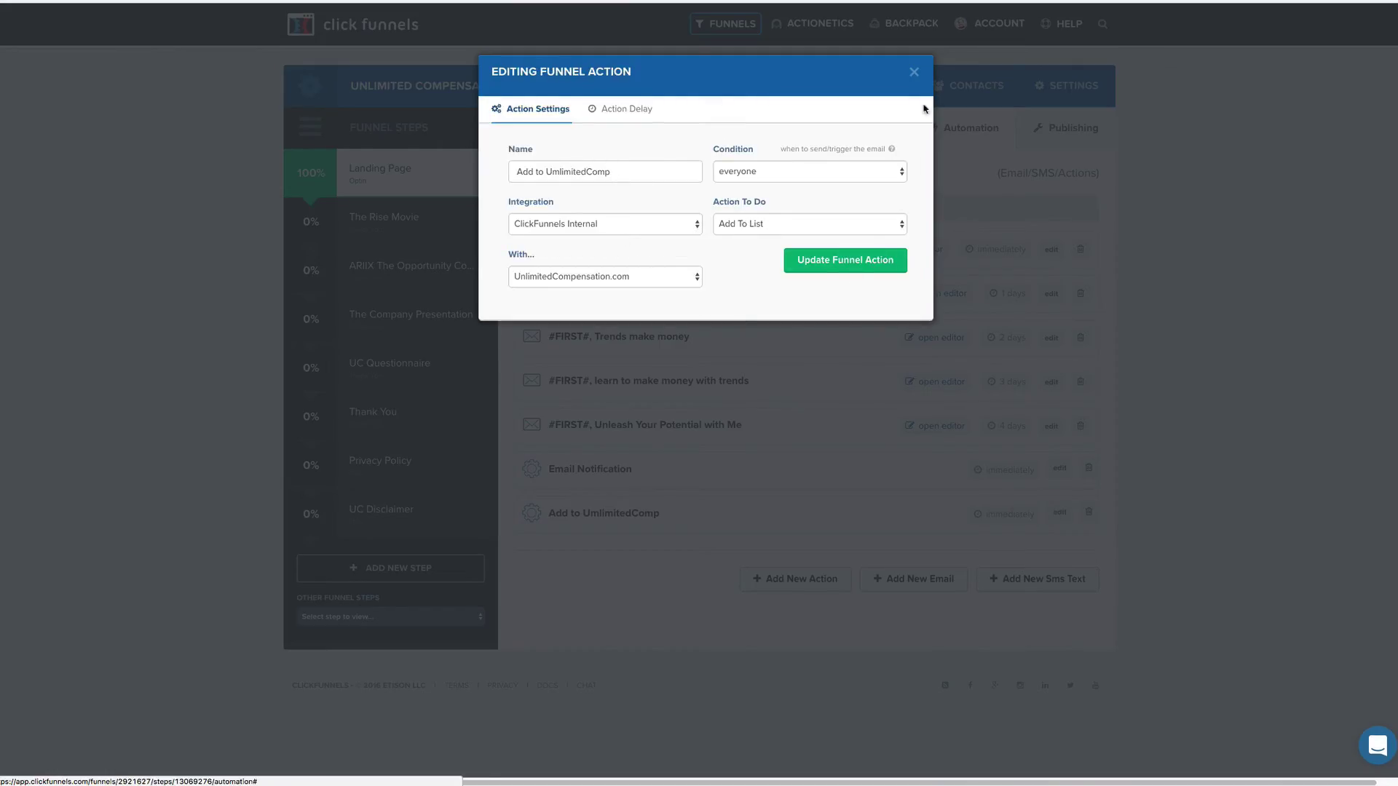
click(914, 71)
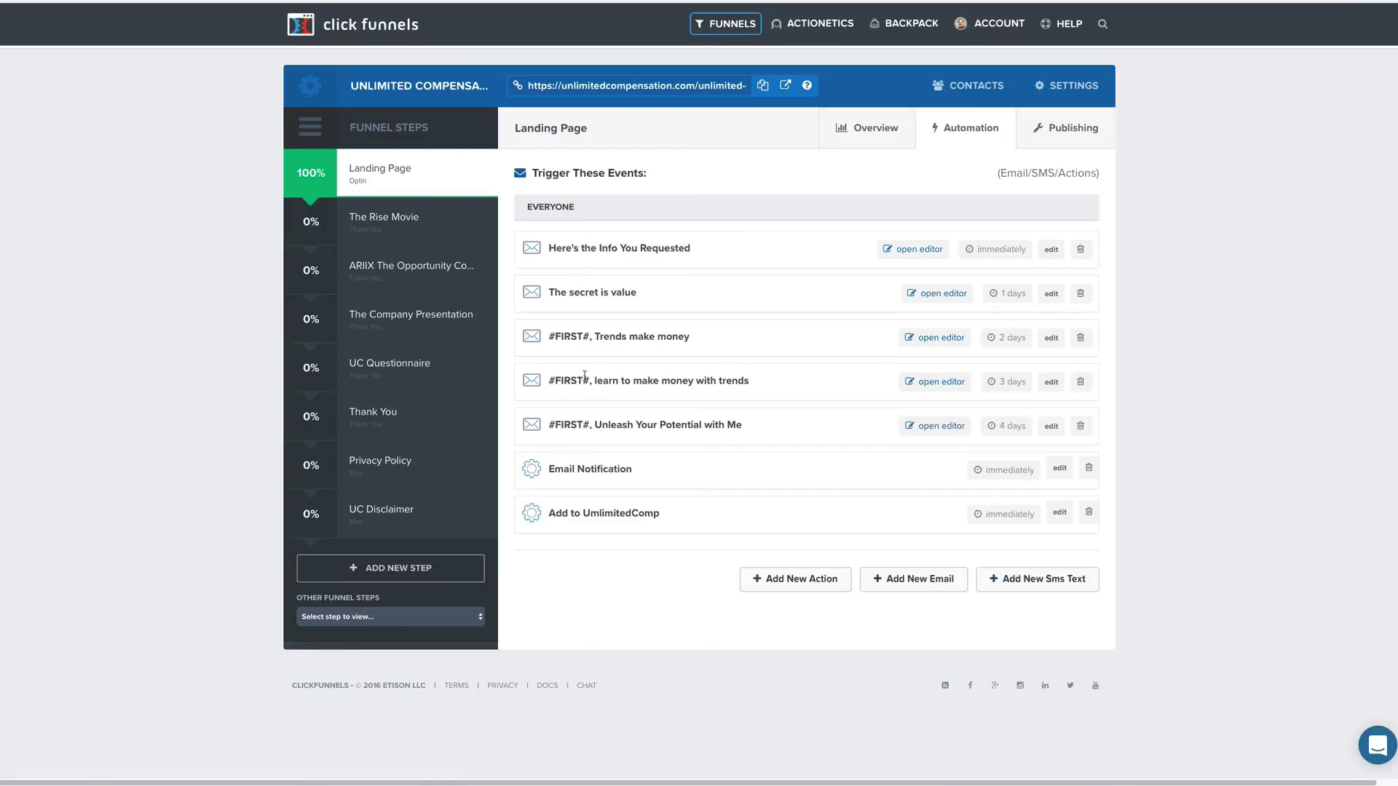
mouse_move(826, 28)
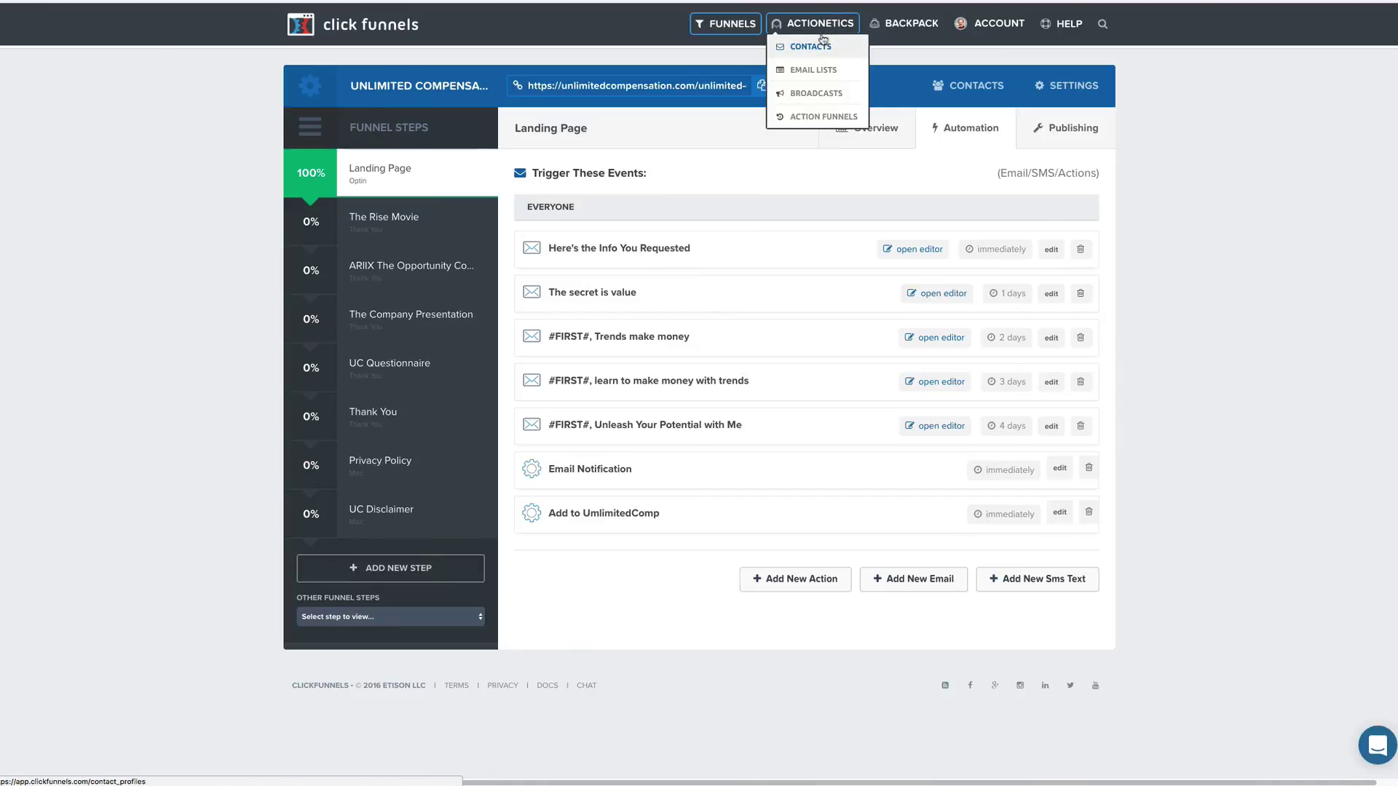
Open Actionetics Email Lists and browse the ARIIX Marketing Webinar list's 161 subscribers.
click(816, 47)
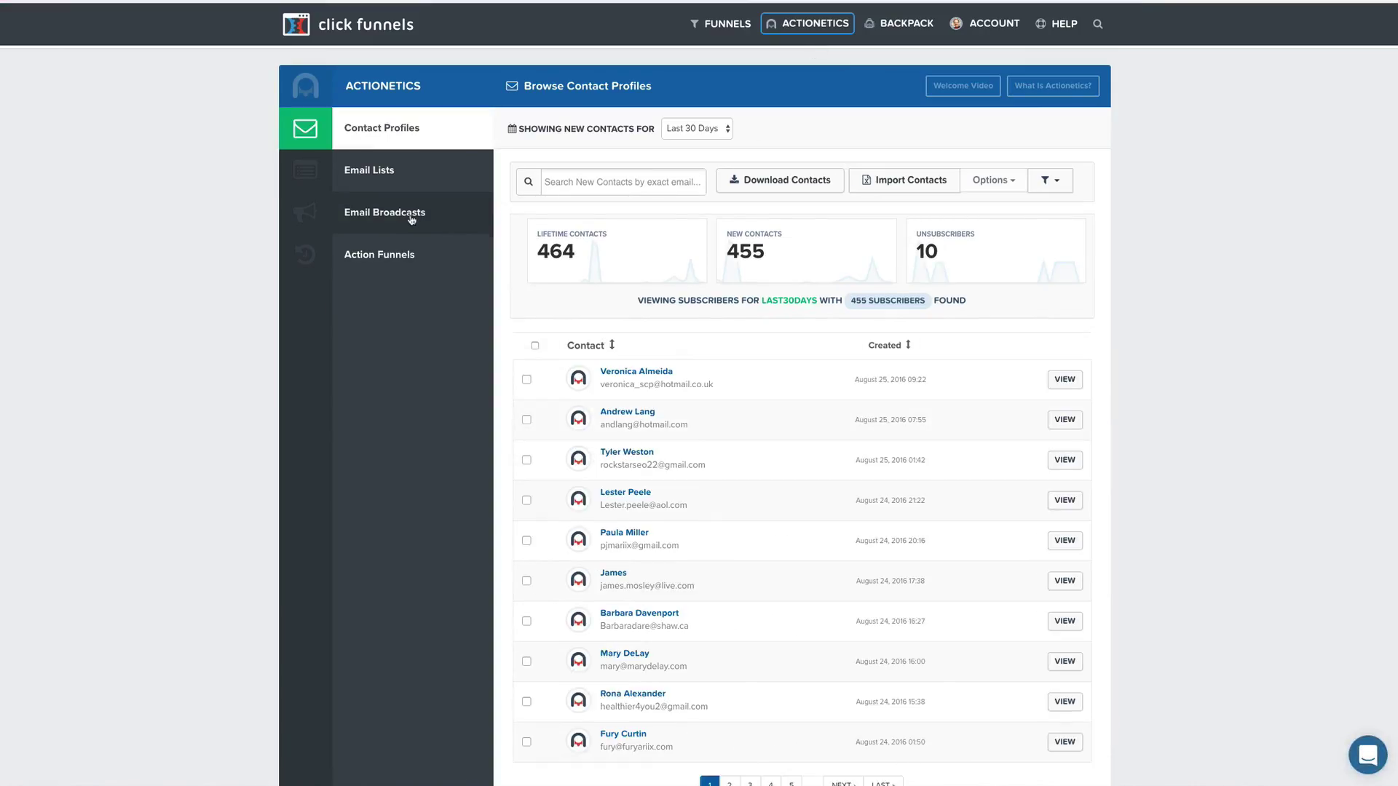
click(394, 181)
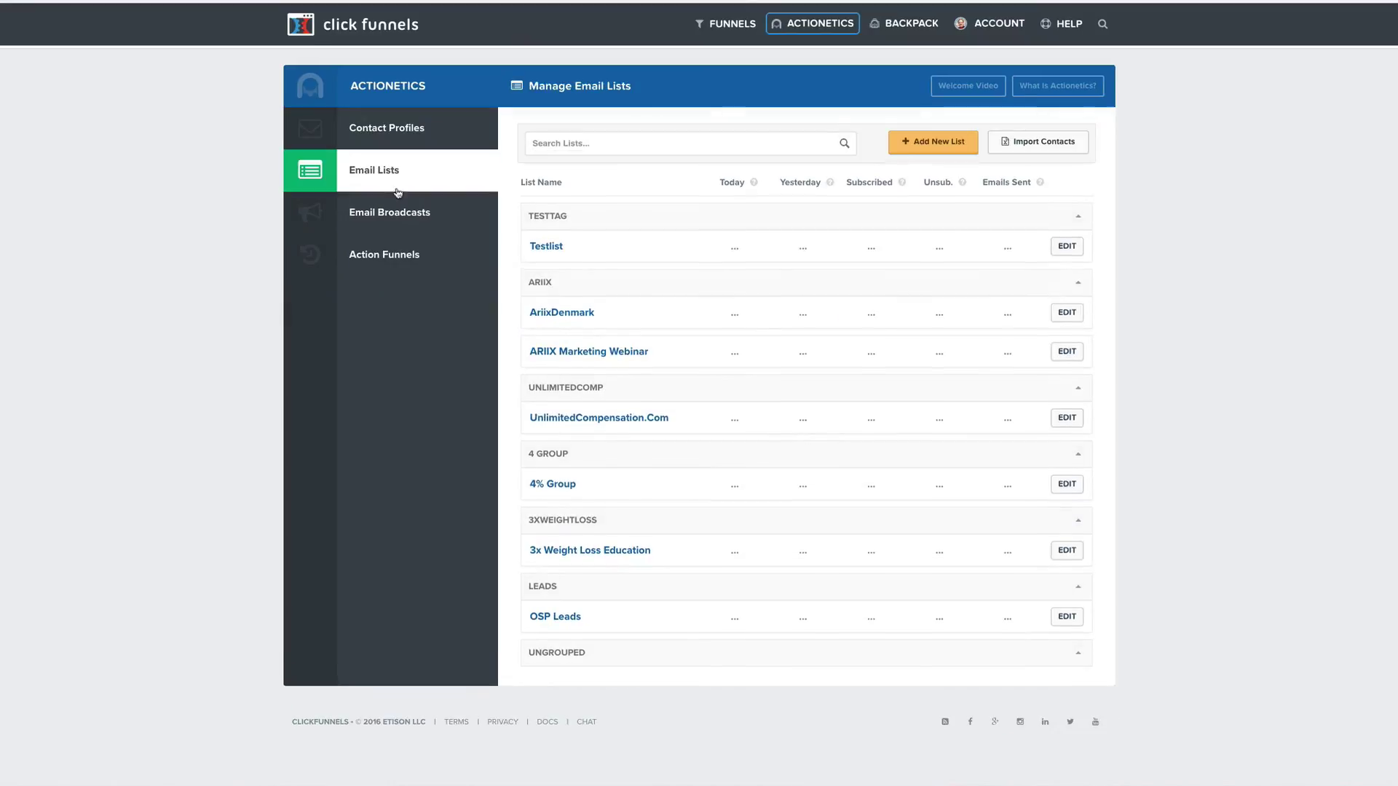
click(583, 352)
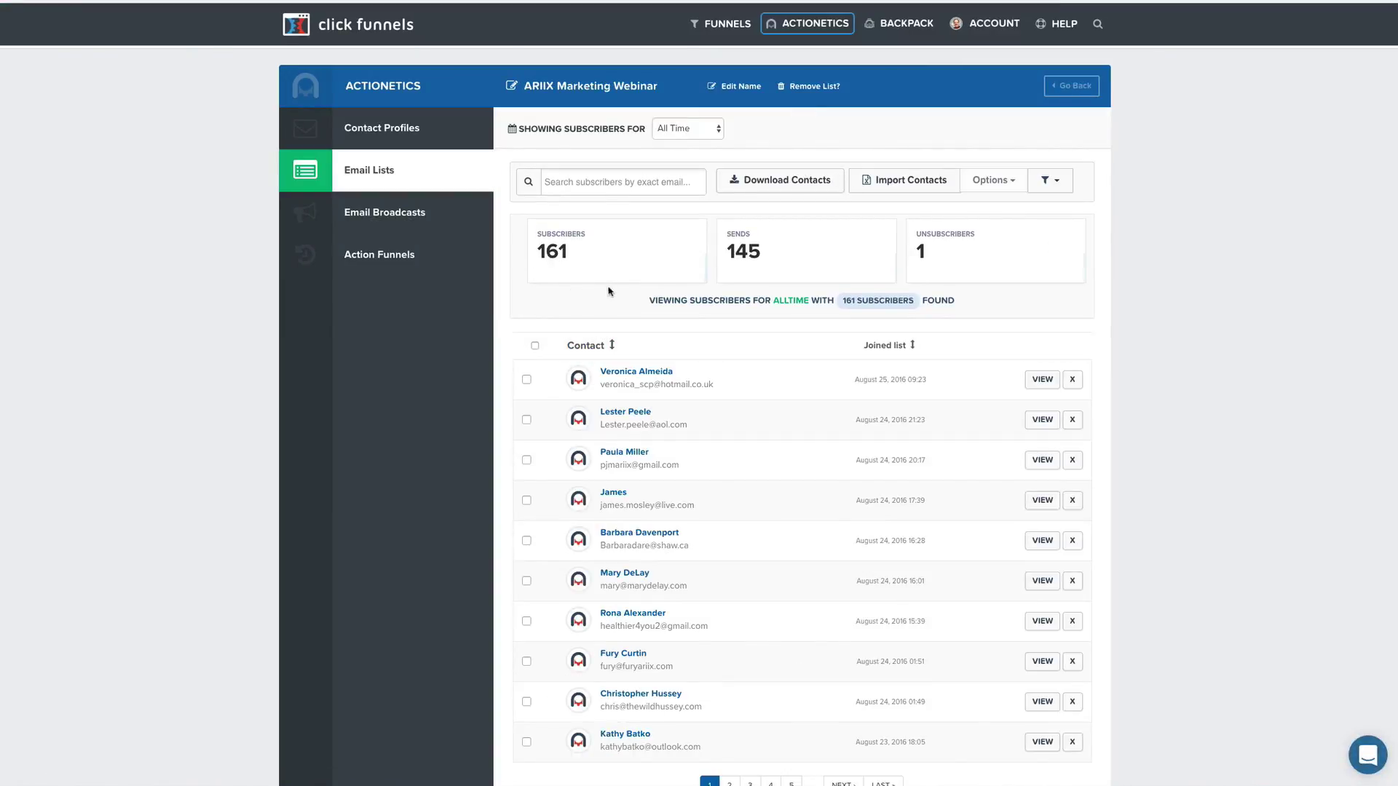
scroll(721, 443, down, 3)
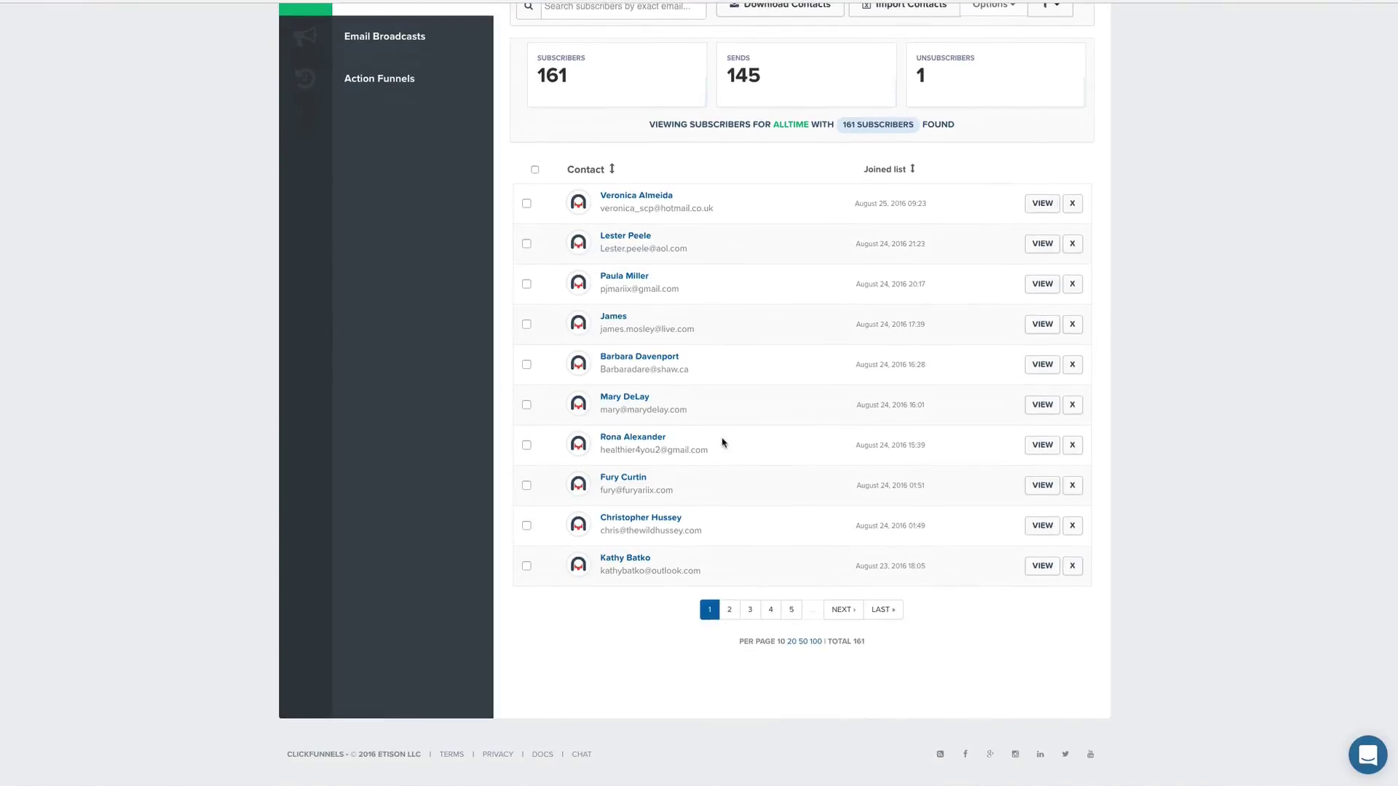
scroll(722, 443, up, 3)
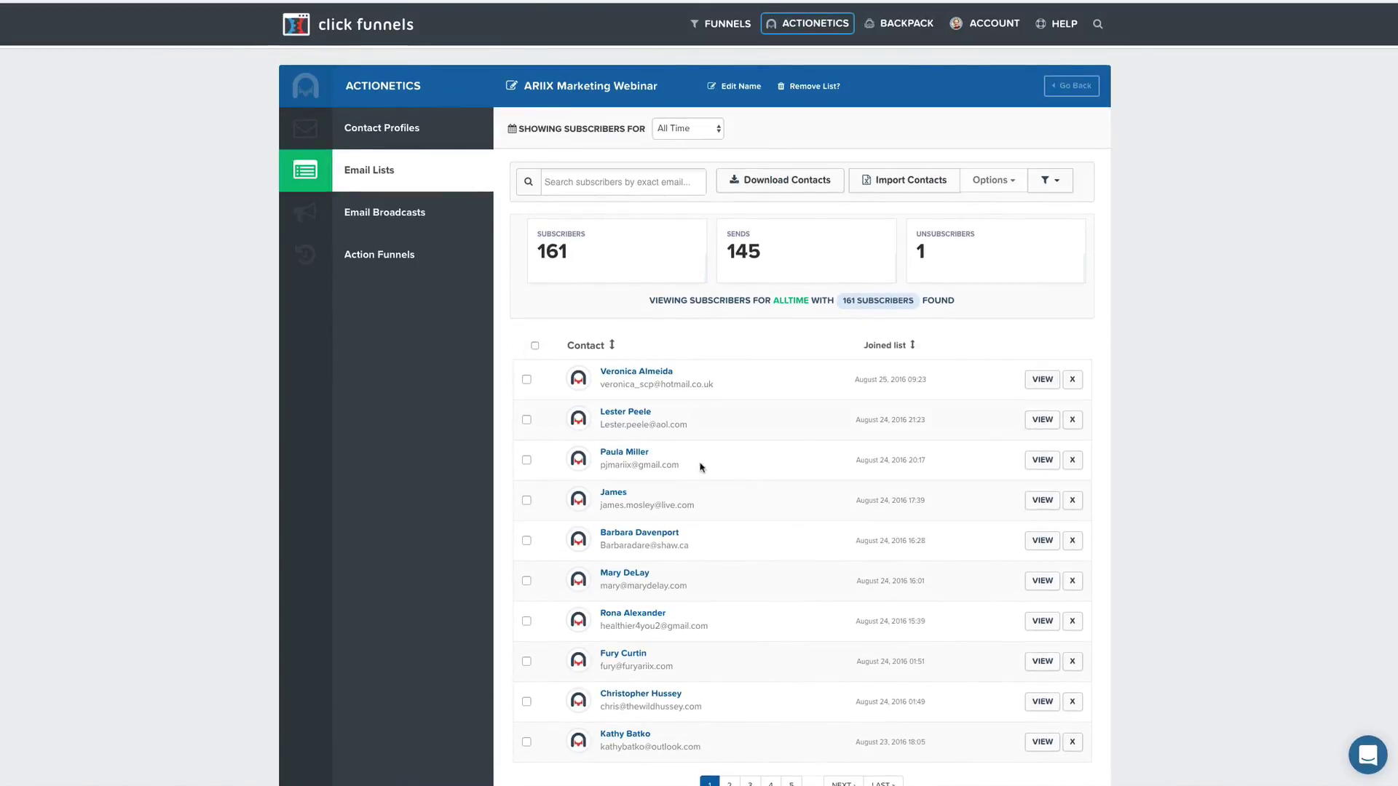
View the four sent Actionetics email broadcasts, then return to the funnels list.
click(422, 213)
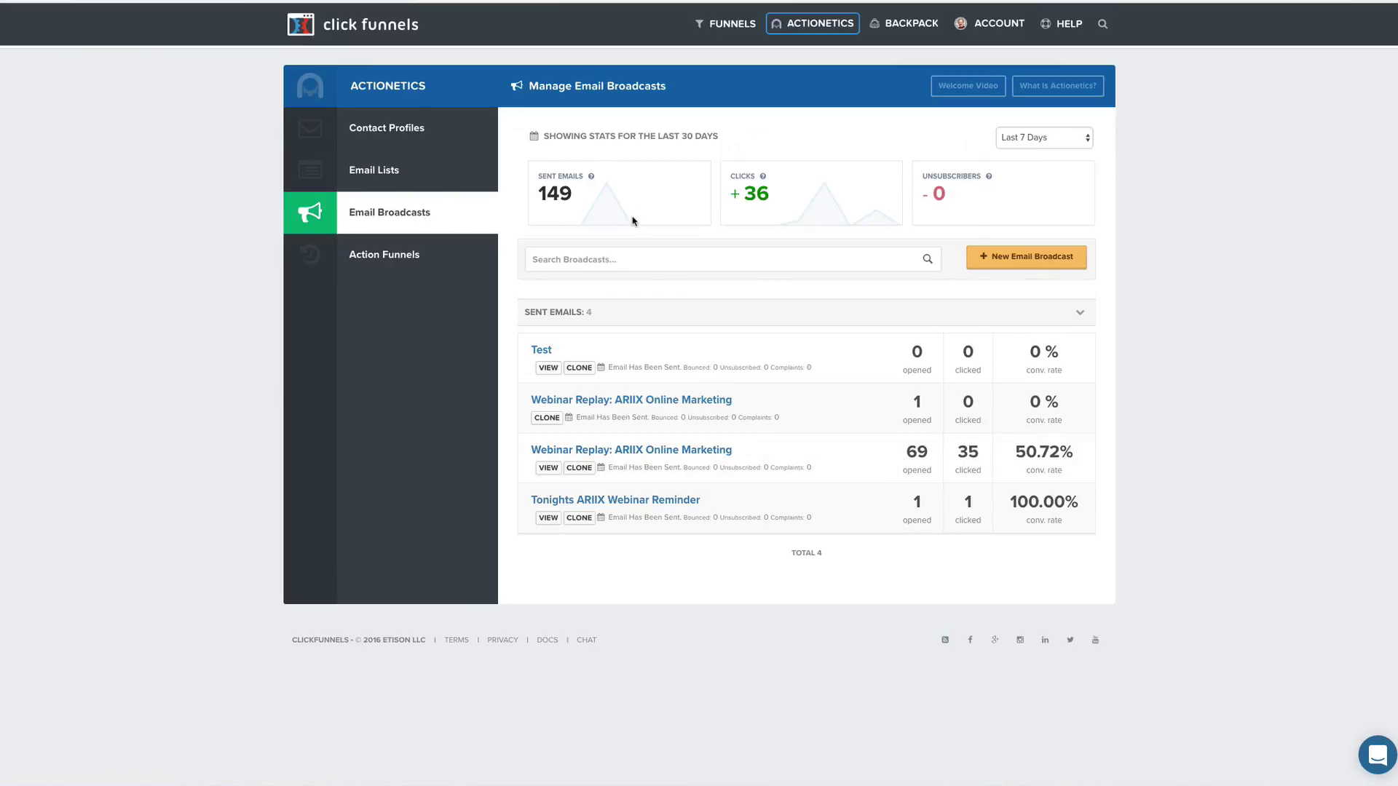
click(724, 28)
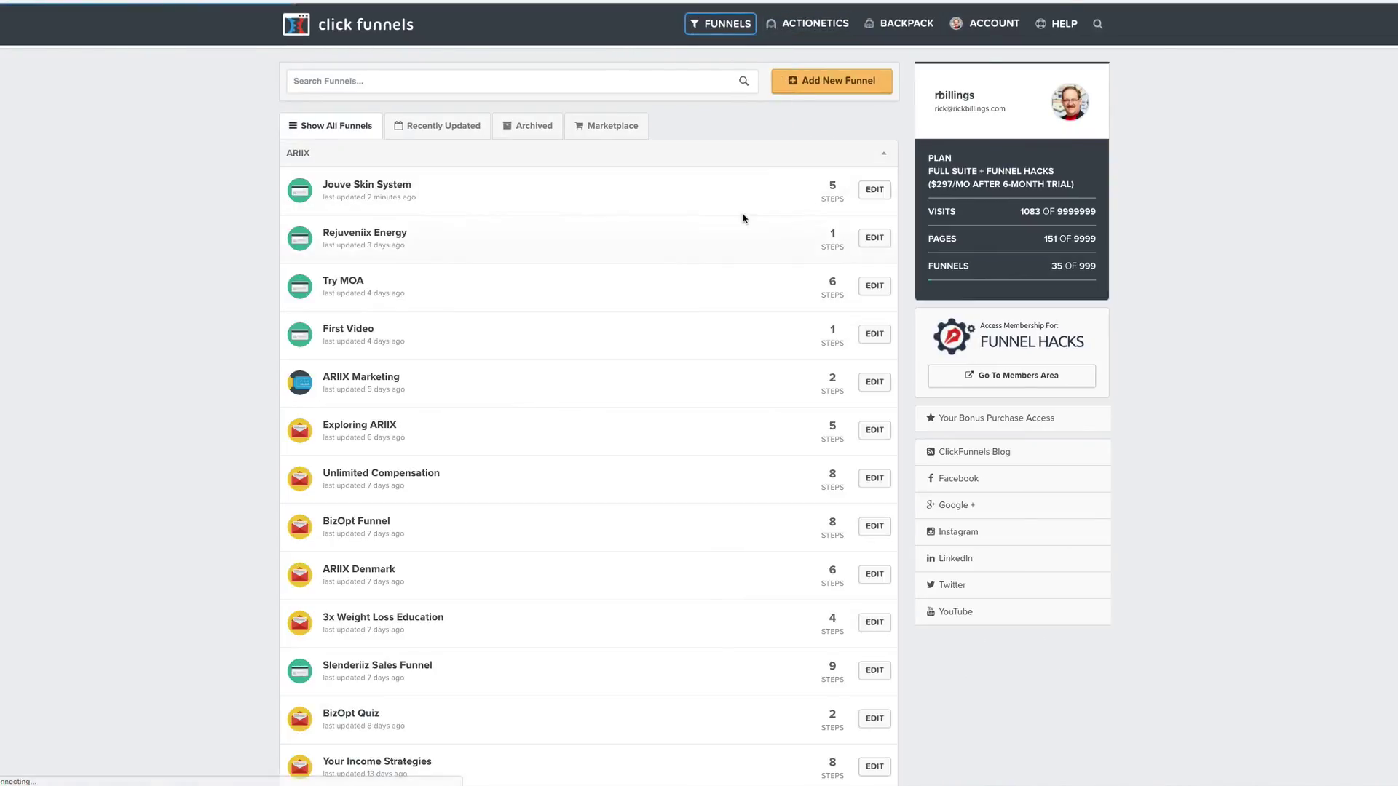